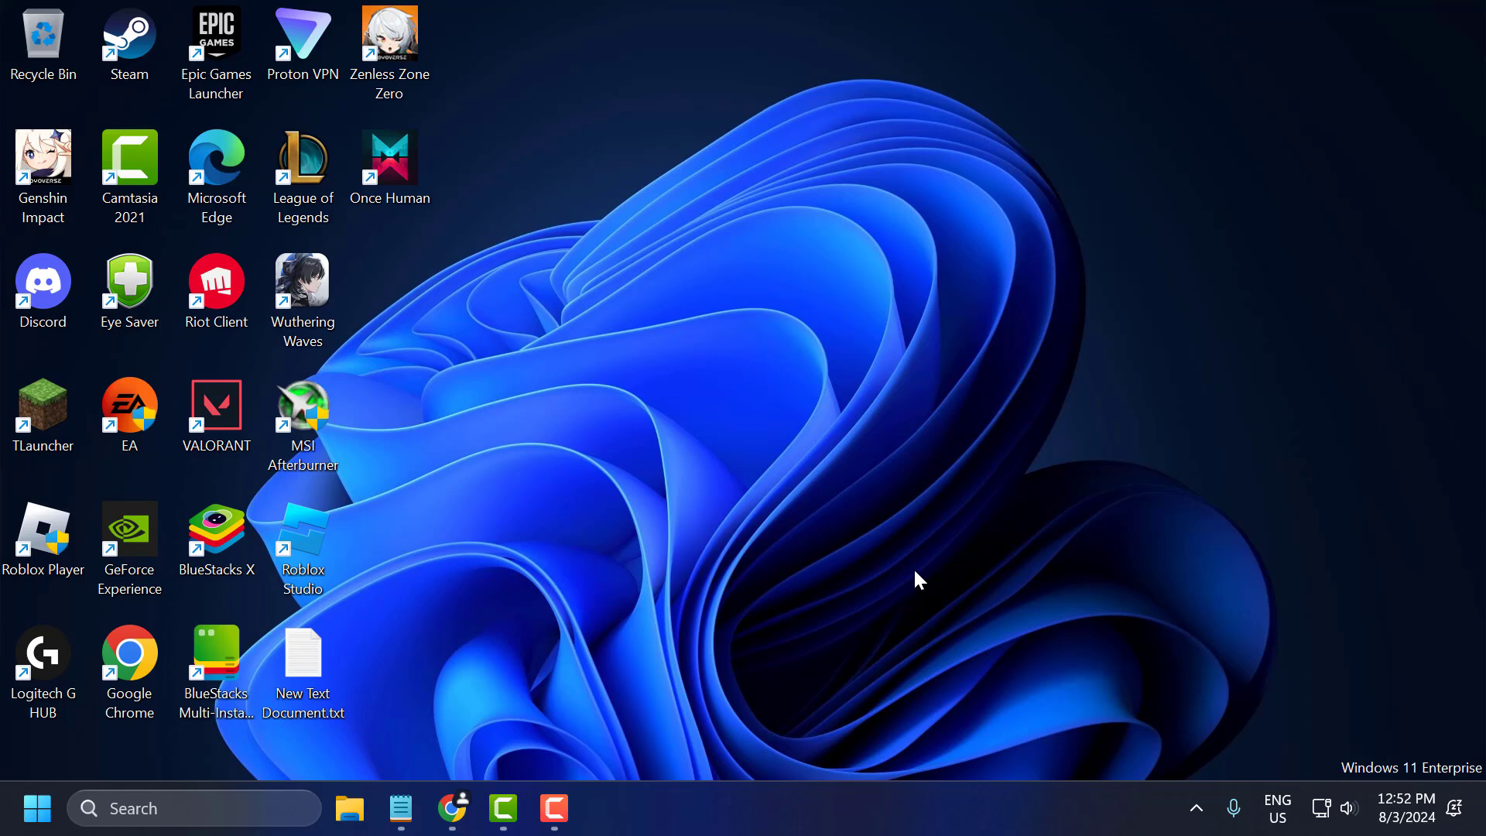
# Switch to Steam and open the properties of Clicker Heroes from the game library
pyautogui.click(1196, 808)
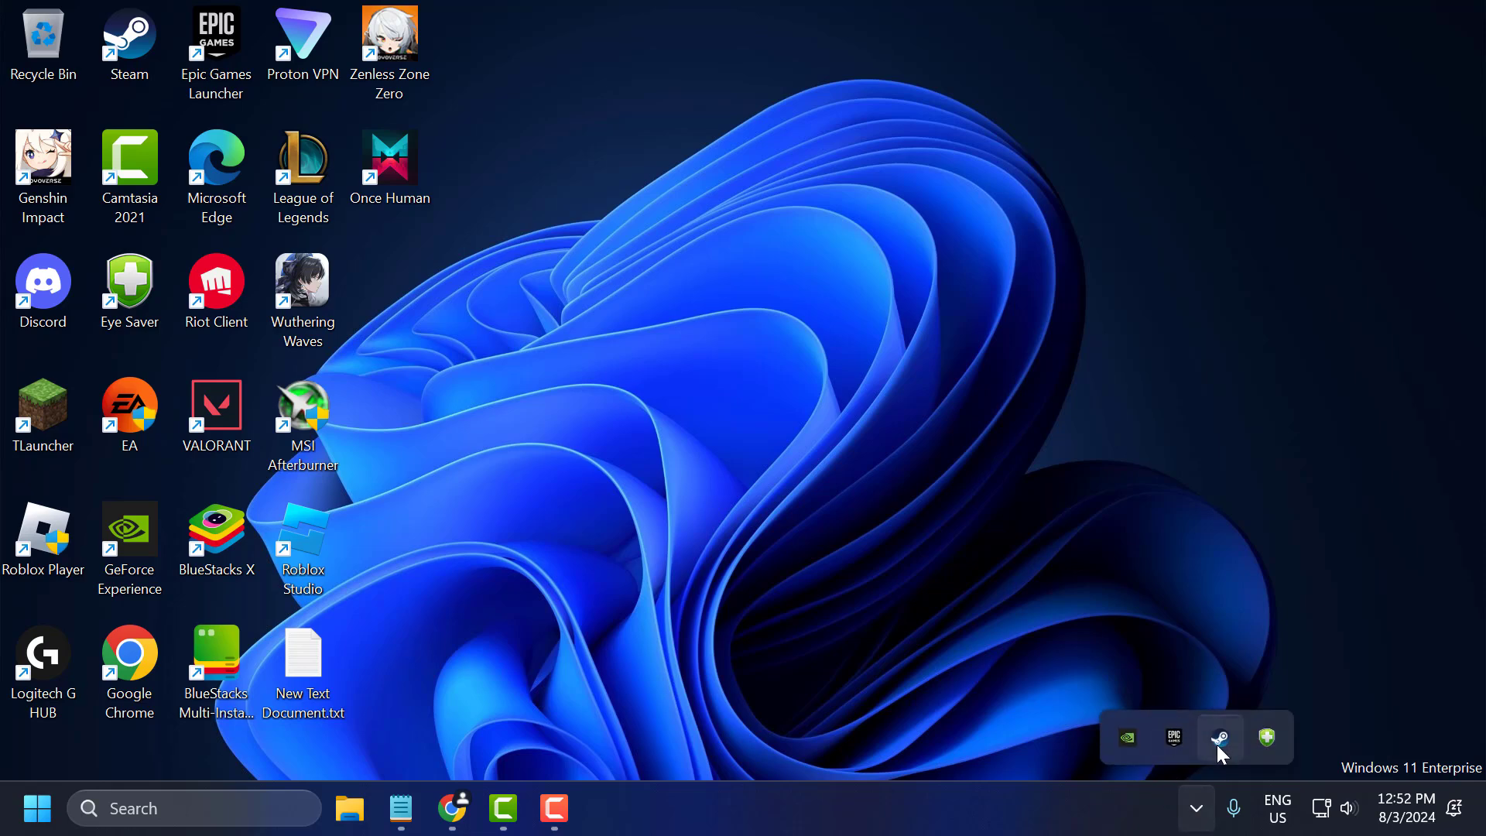
pyautogui.click(1221, 743)
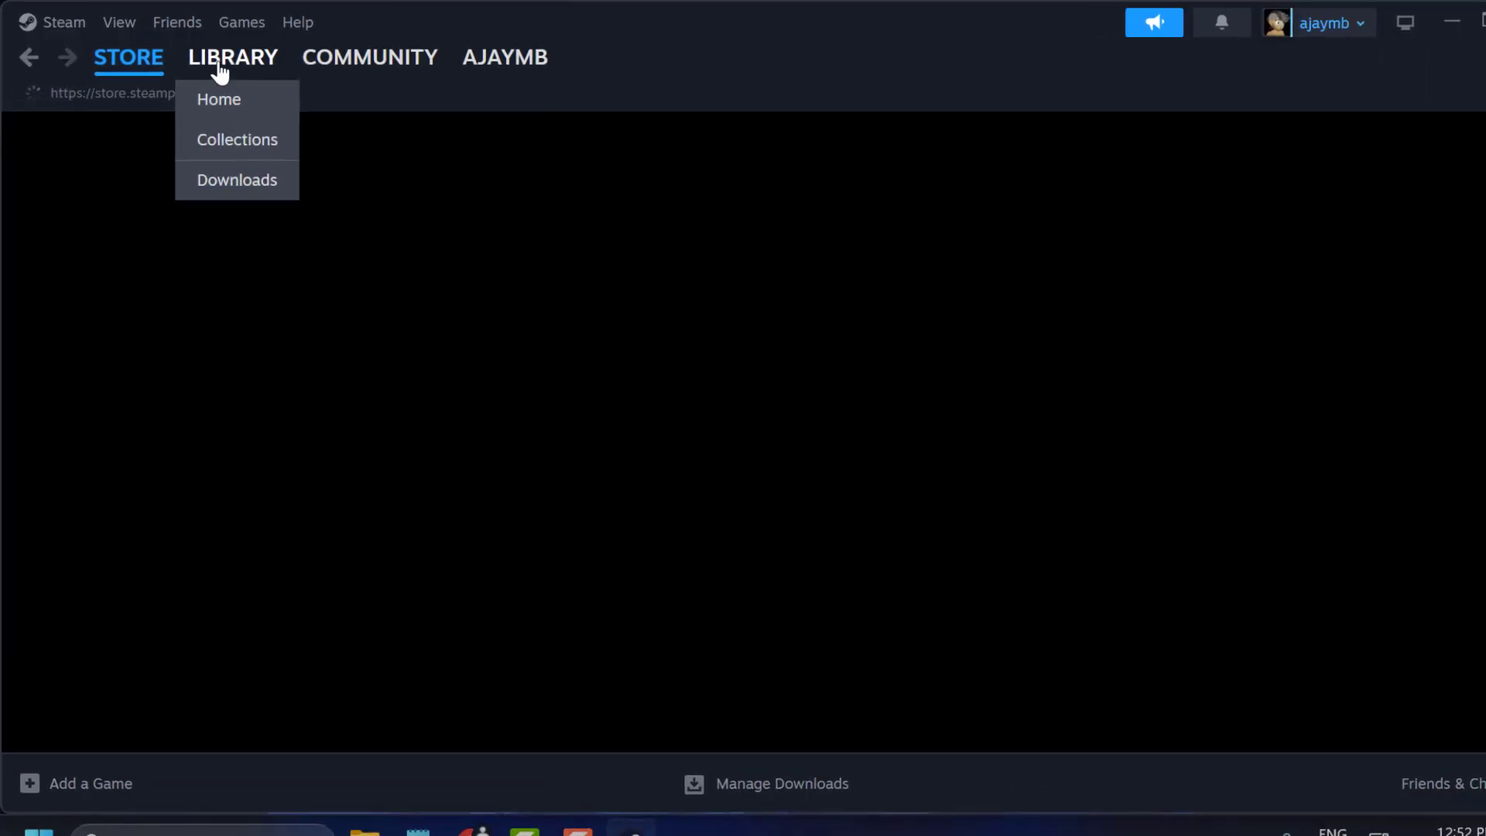
pyautogui.click(220, 70)
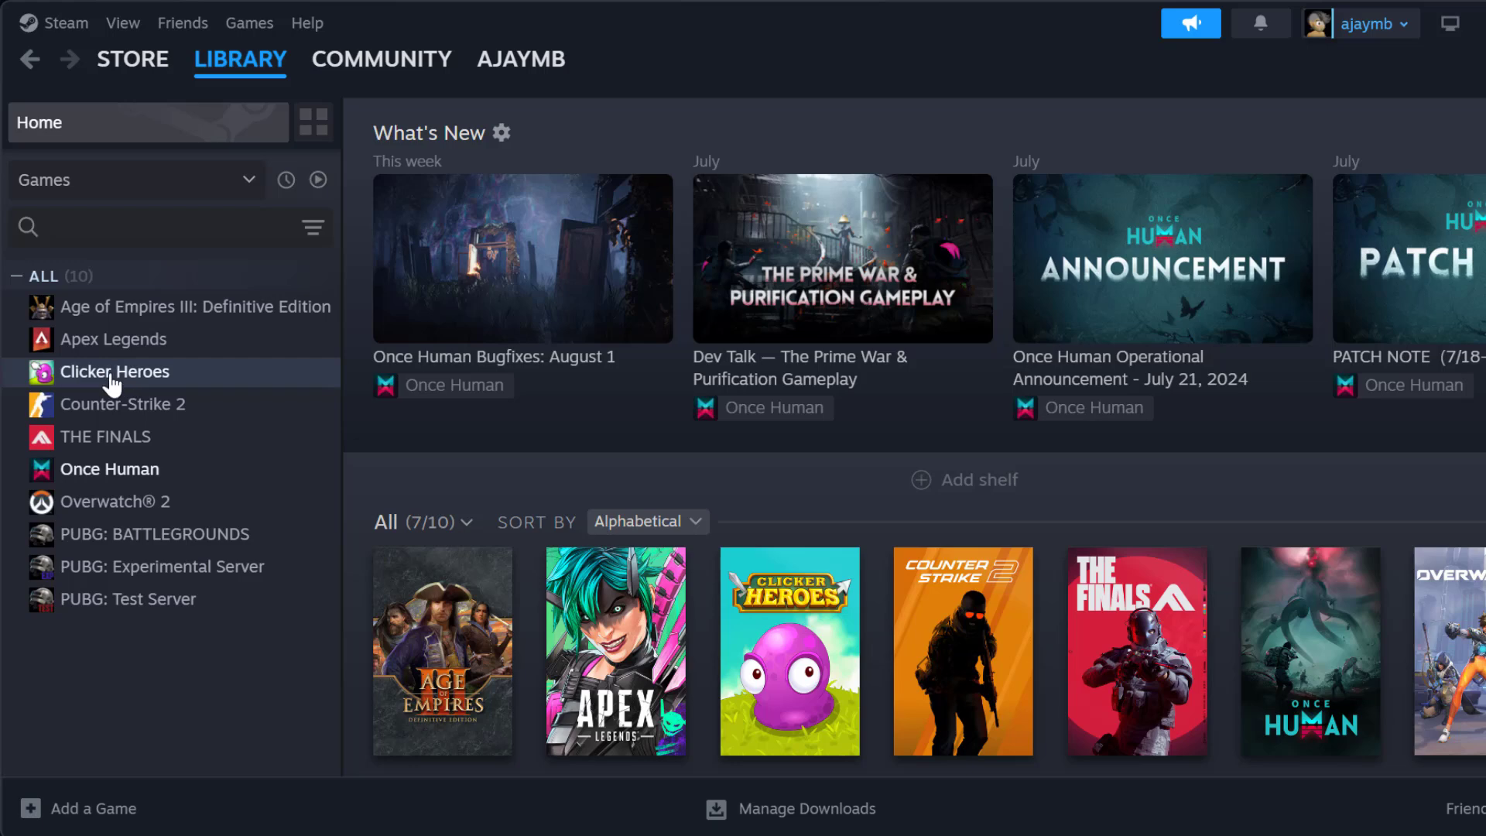
pyautogui.rightClick(112, 378)
pyautogui.click(182, 565)
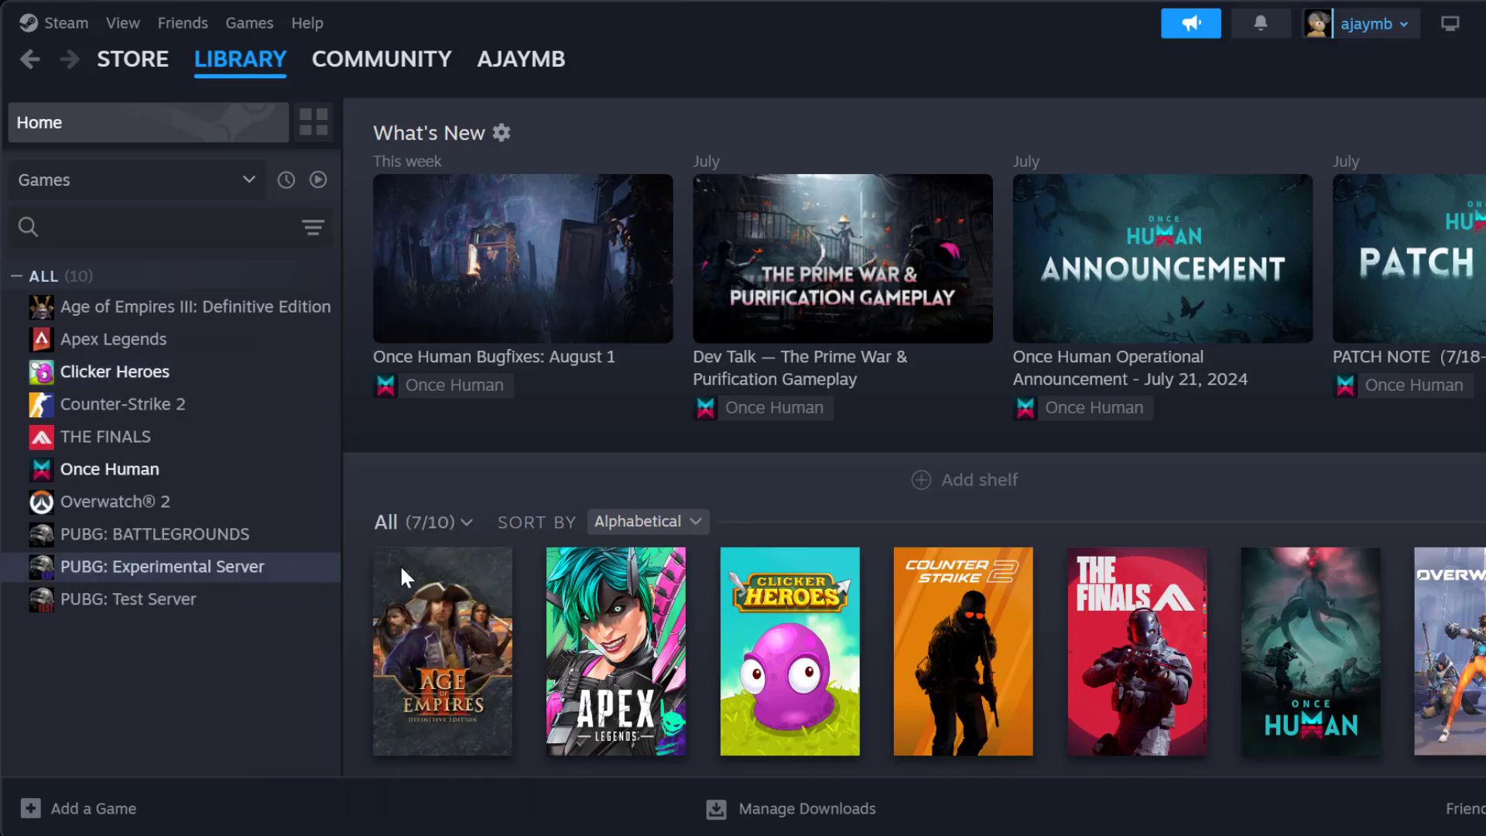
# Clear the launch options of Clicker Heroes, close its properties and minimize Steam
pyautogui.tripleClick(714, 496)
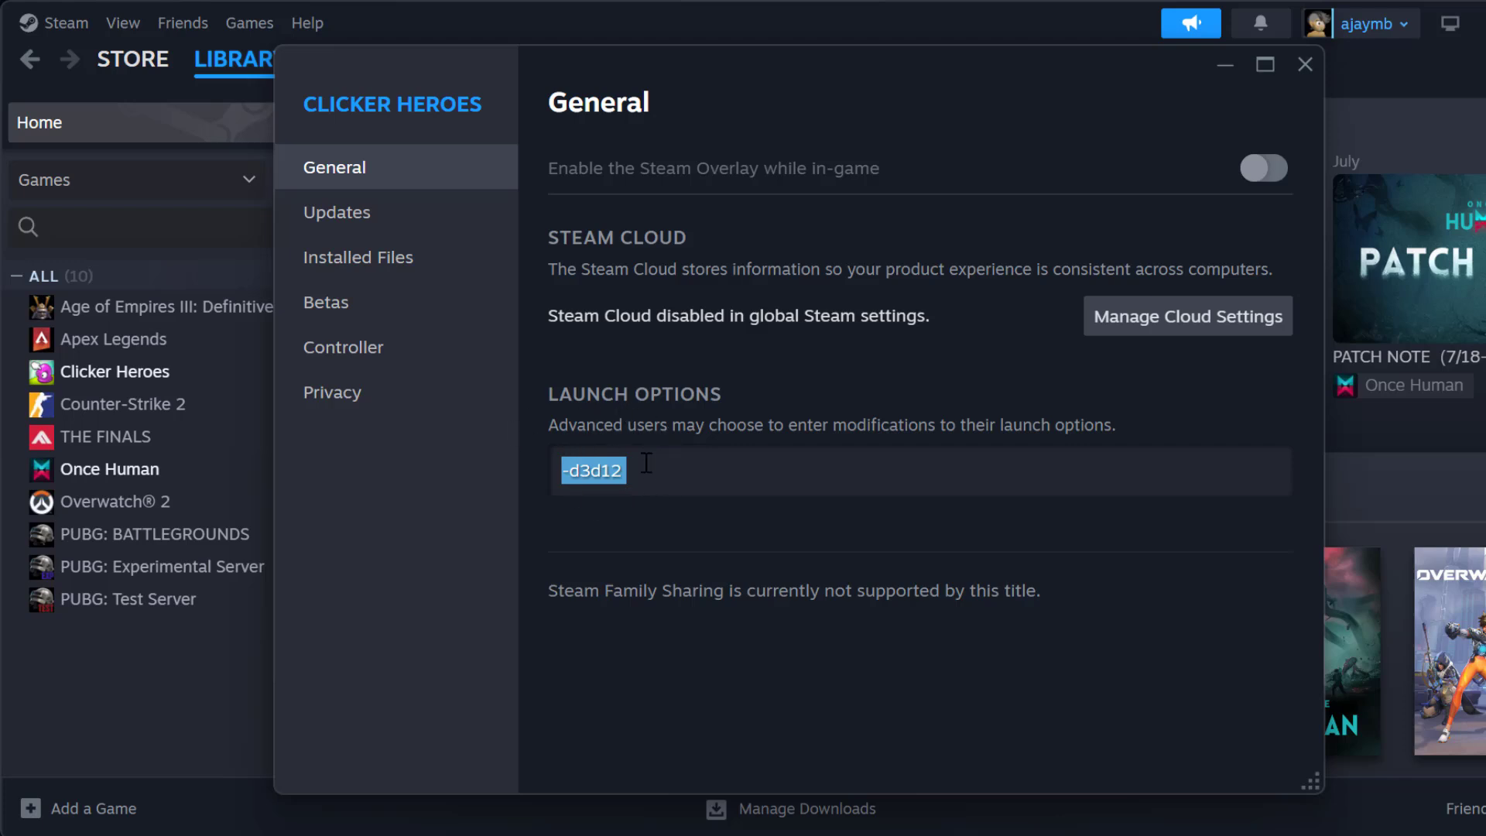
pyautogui.press('BackSpace')
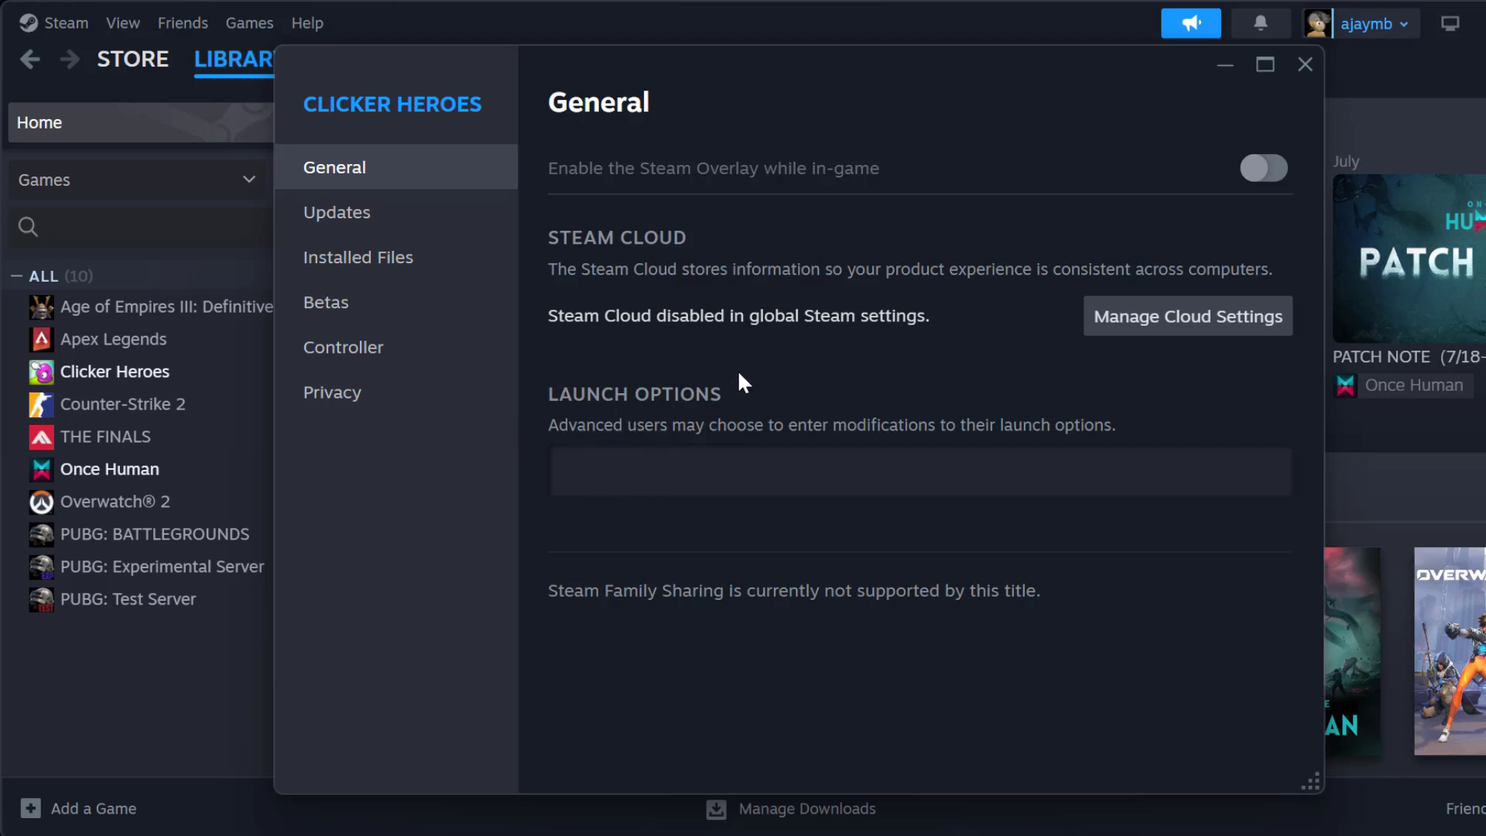
pyautogui.click(1304, 65)
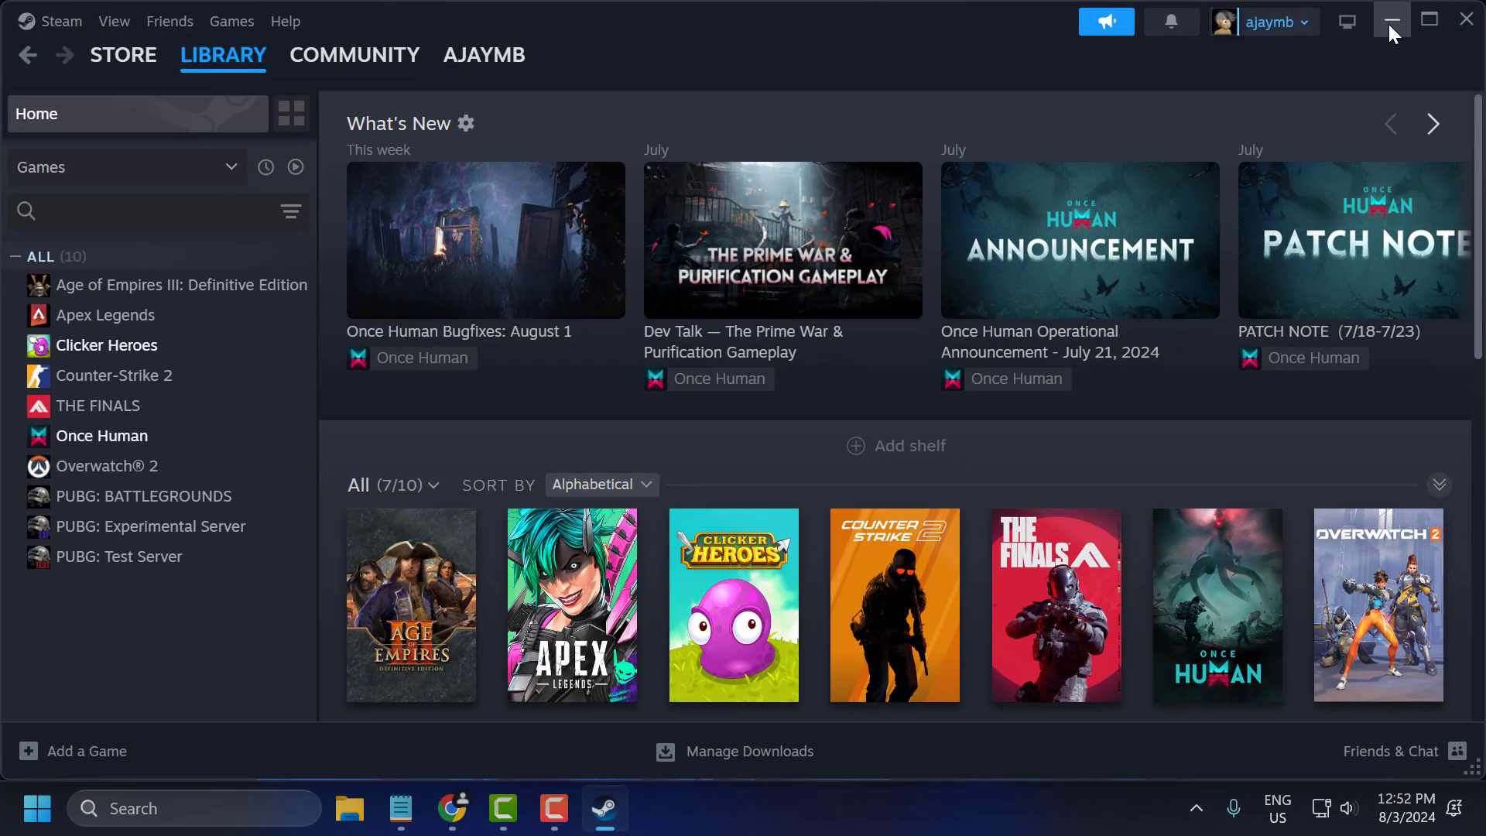
pyautogui.click(1391, 21)
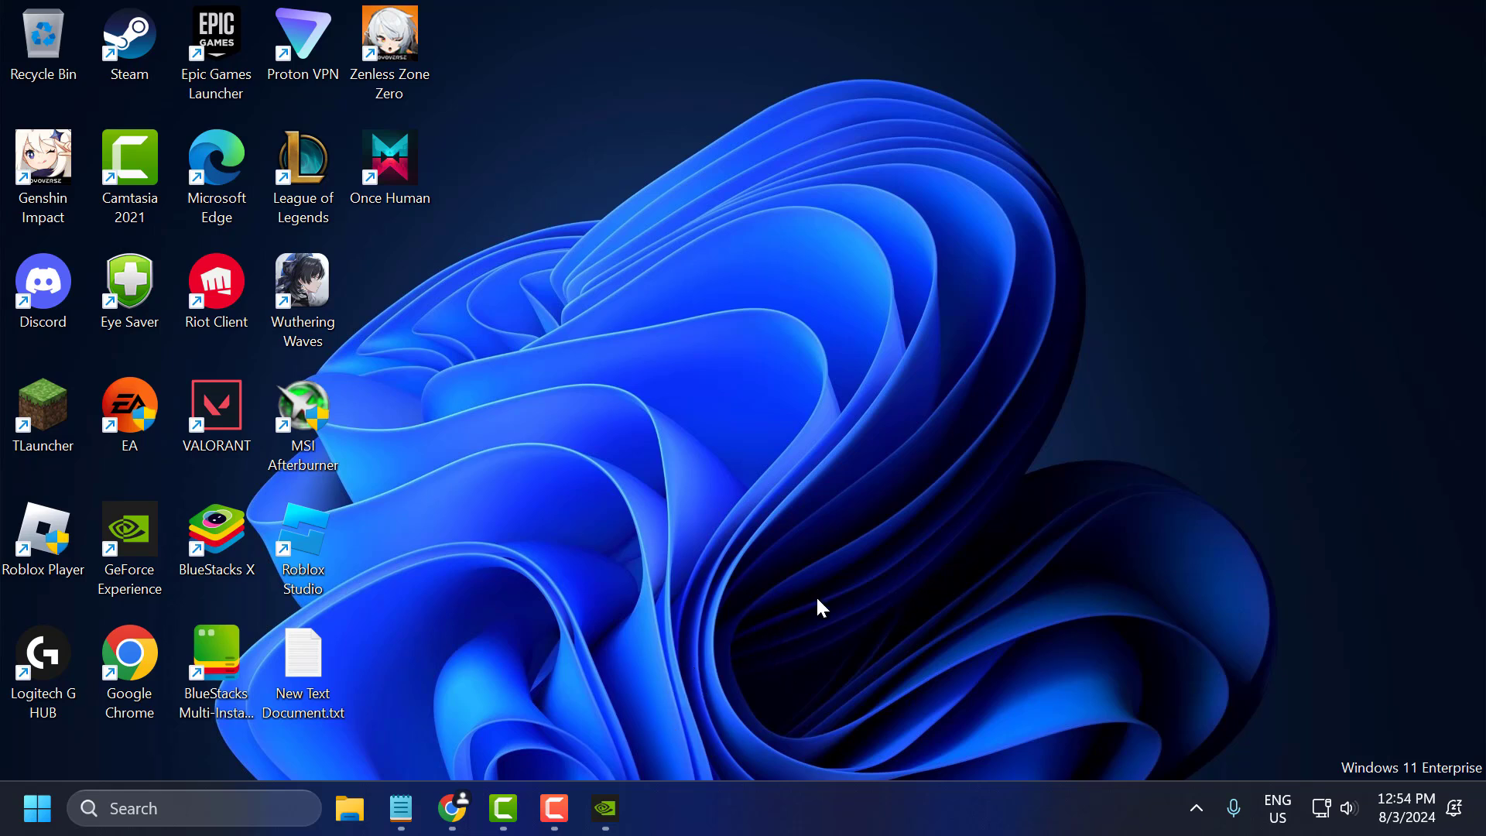
# Switch to GeForce Experience, check for graphics driver updates and close the program
pyautogui.click(606, 809)
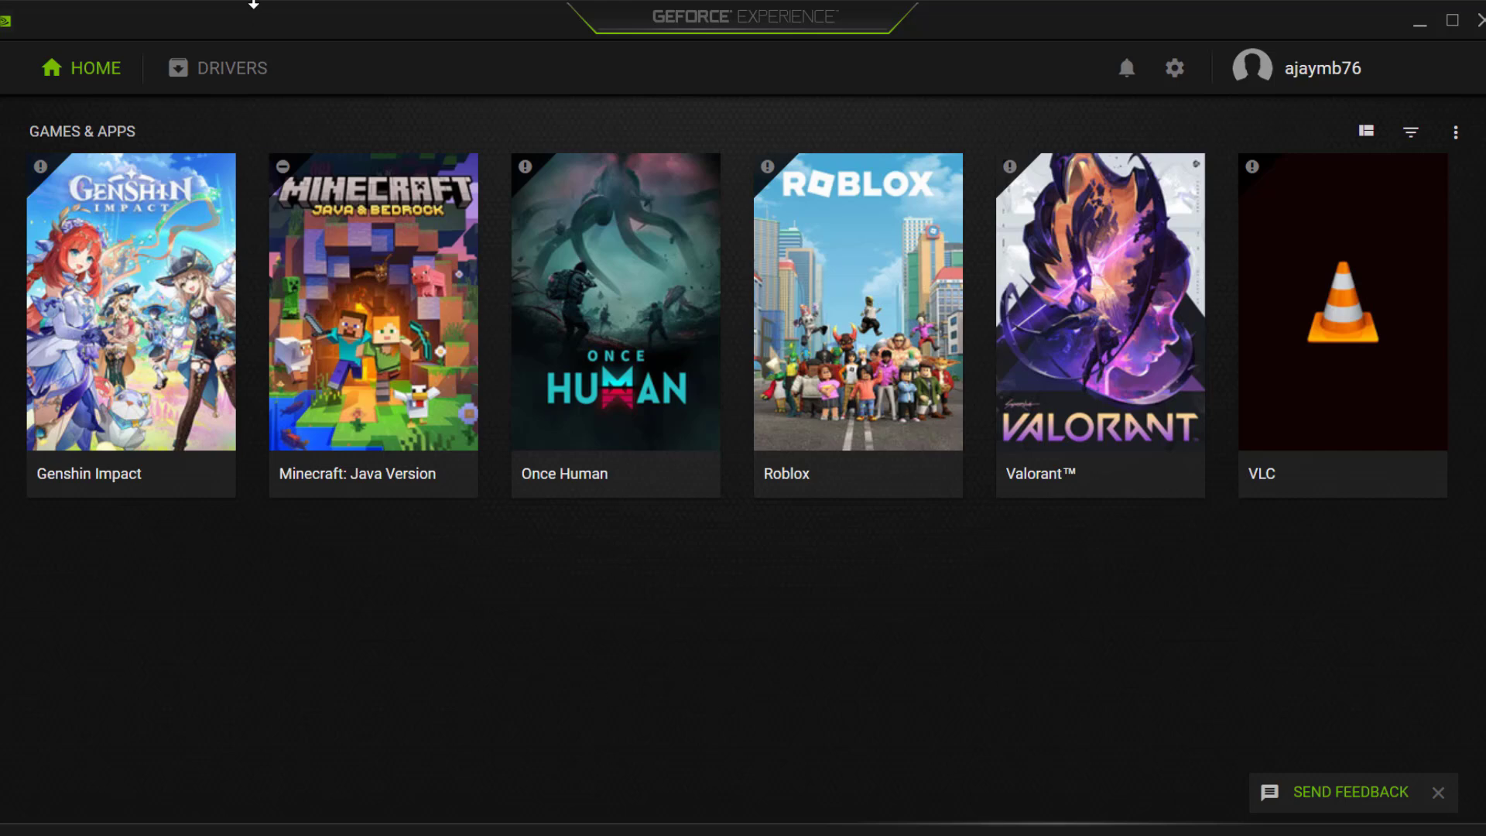
pyautogui.click(242, 73)
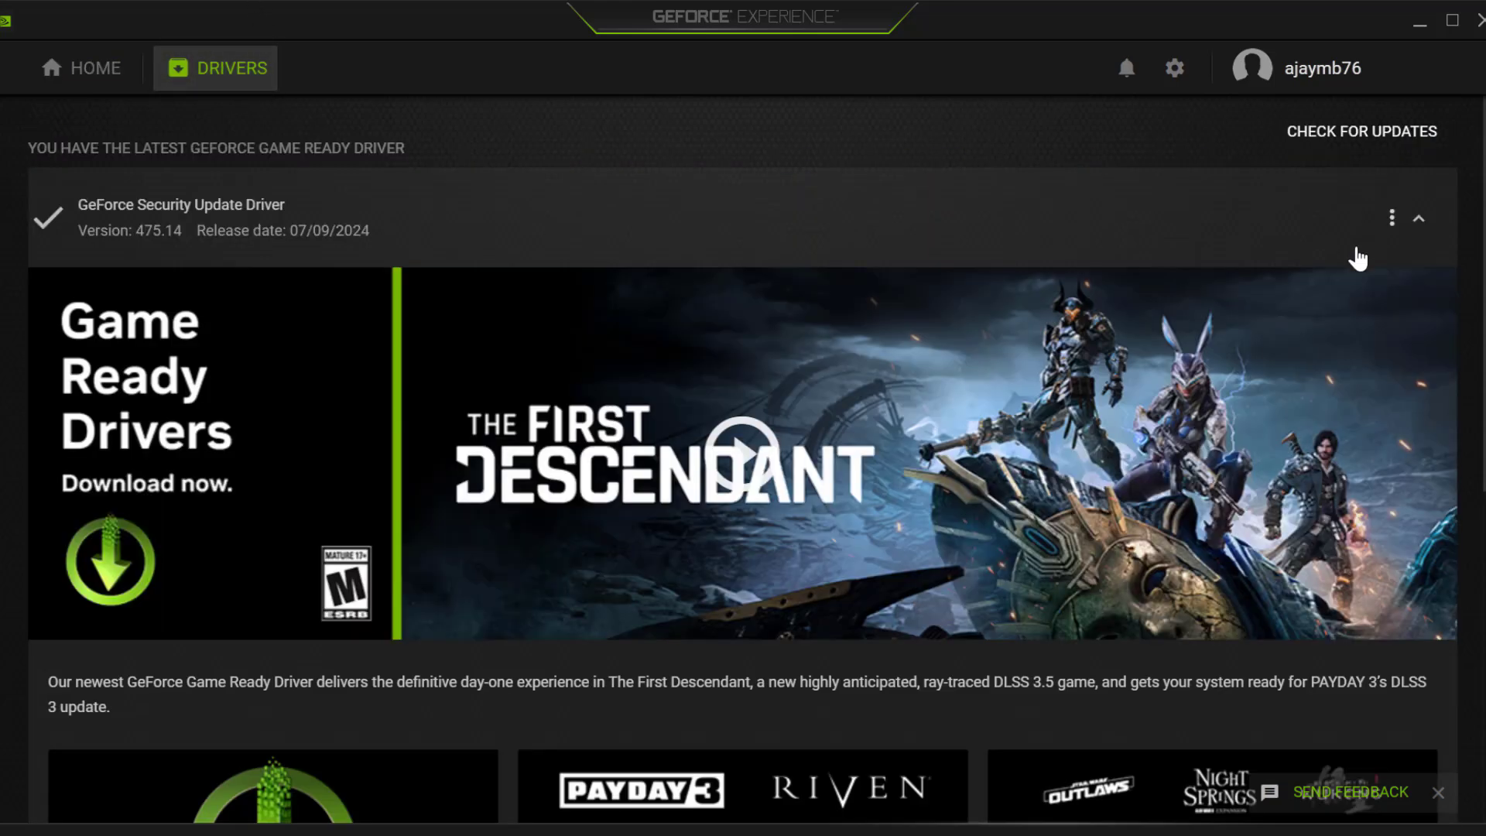
pyautogui.click(1357, 133)
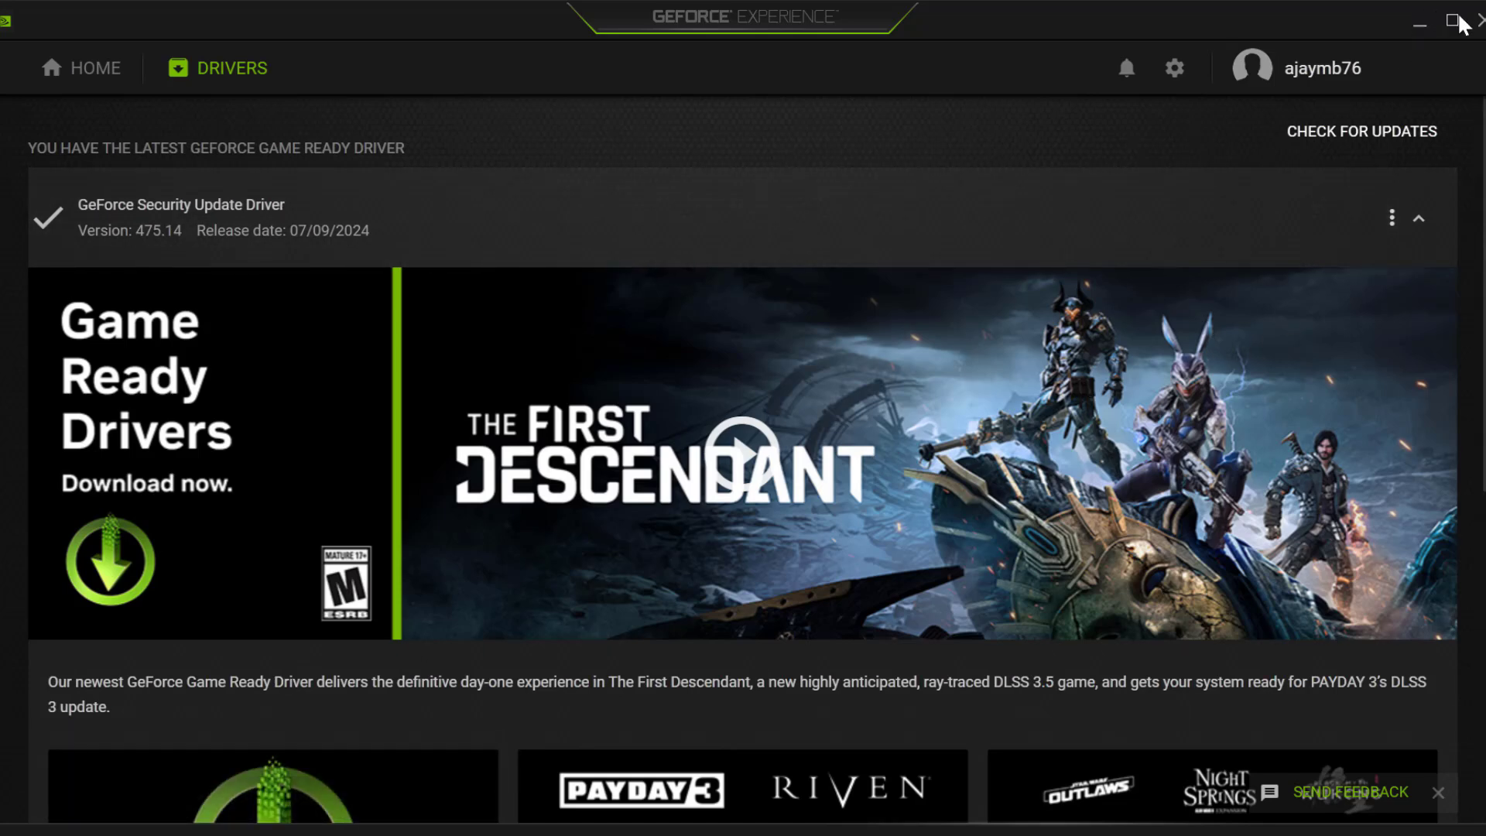
pyautogui.click(1475, 21)
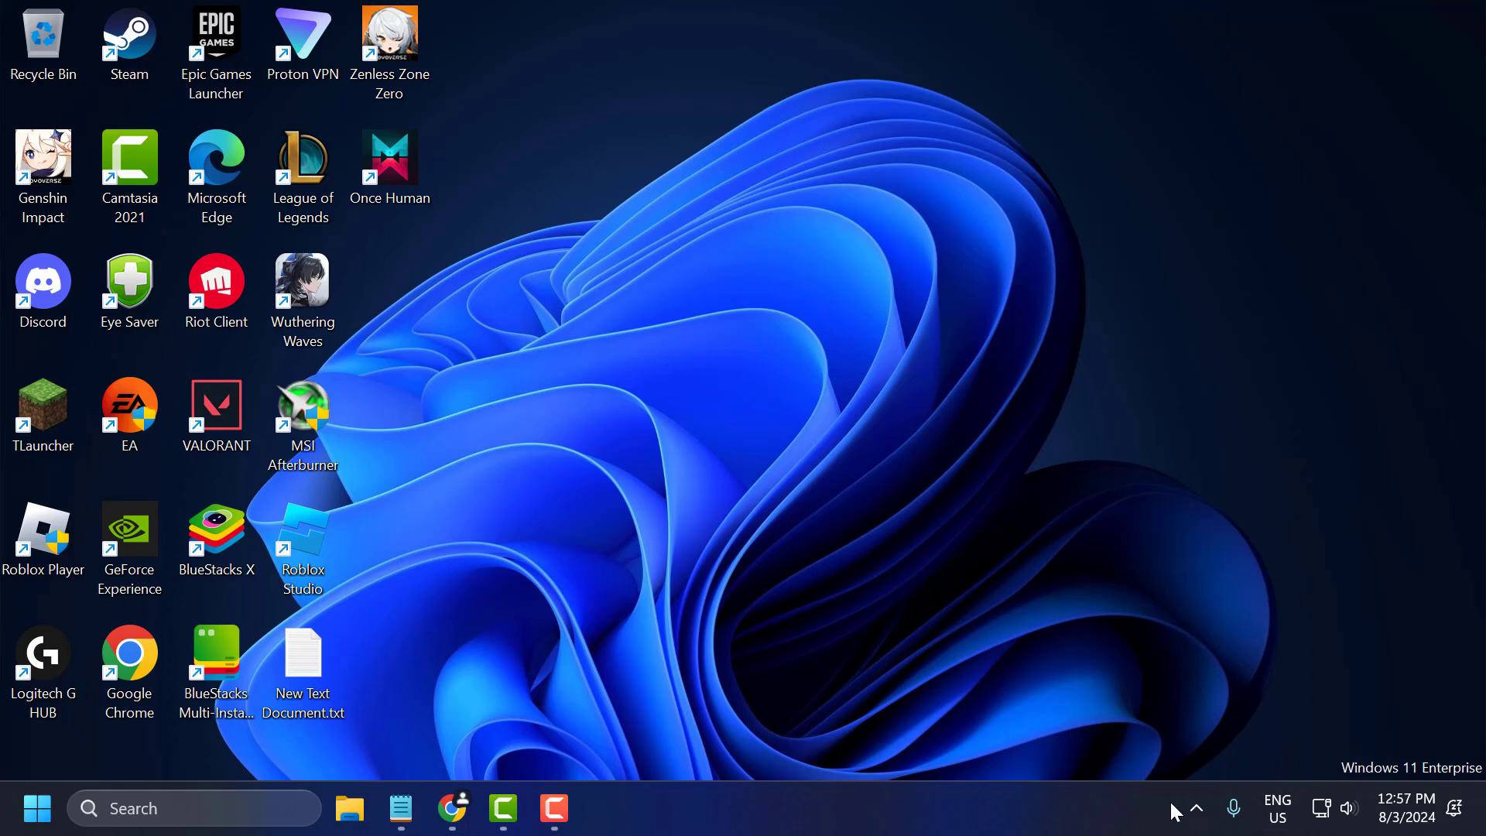
# Bring Steam back up and reopen the properties of Clicker Heroes from the library
pyautogui.click(1196, 807)
pyautogui.click(1222, 739)
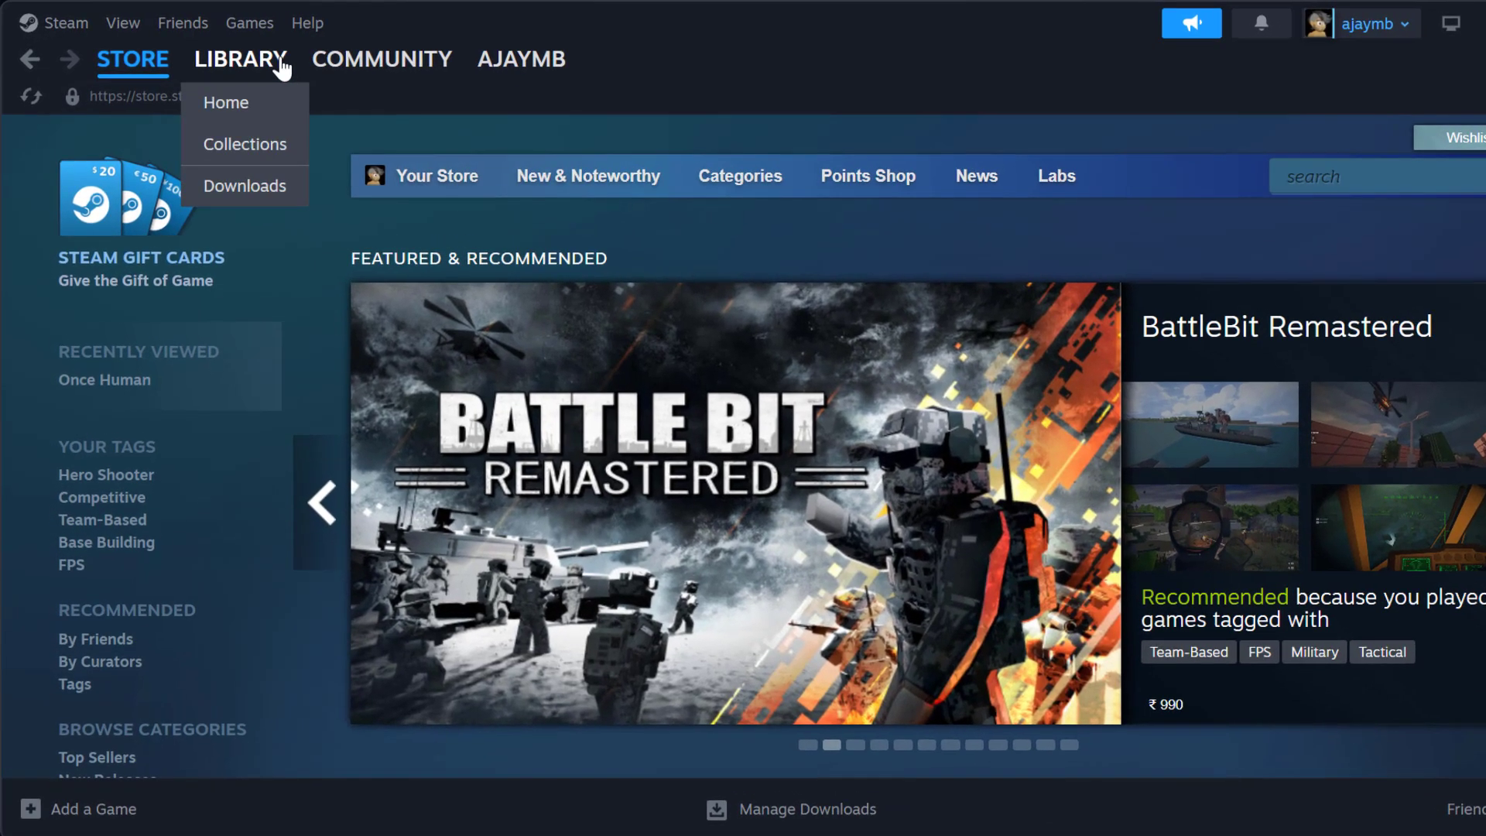
pyautogui.click(283, 69)
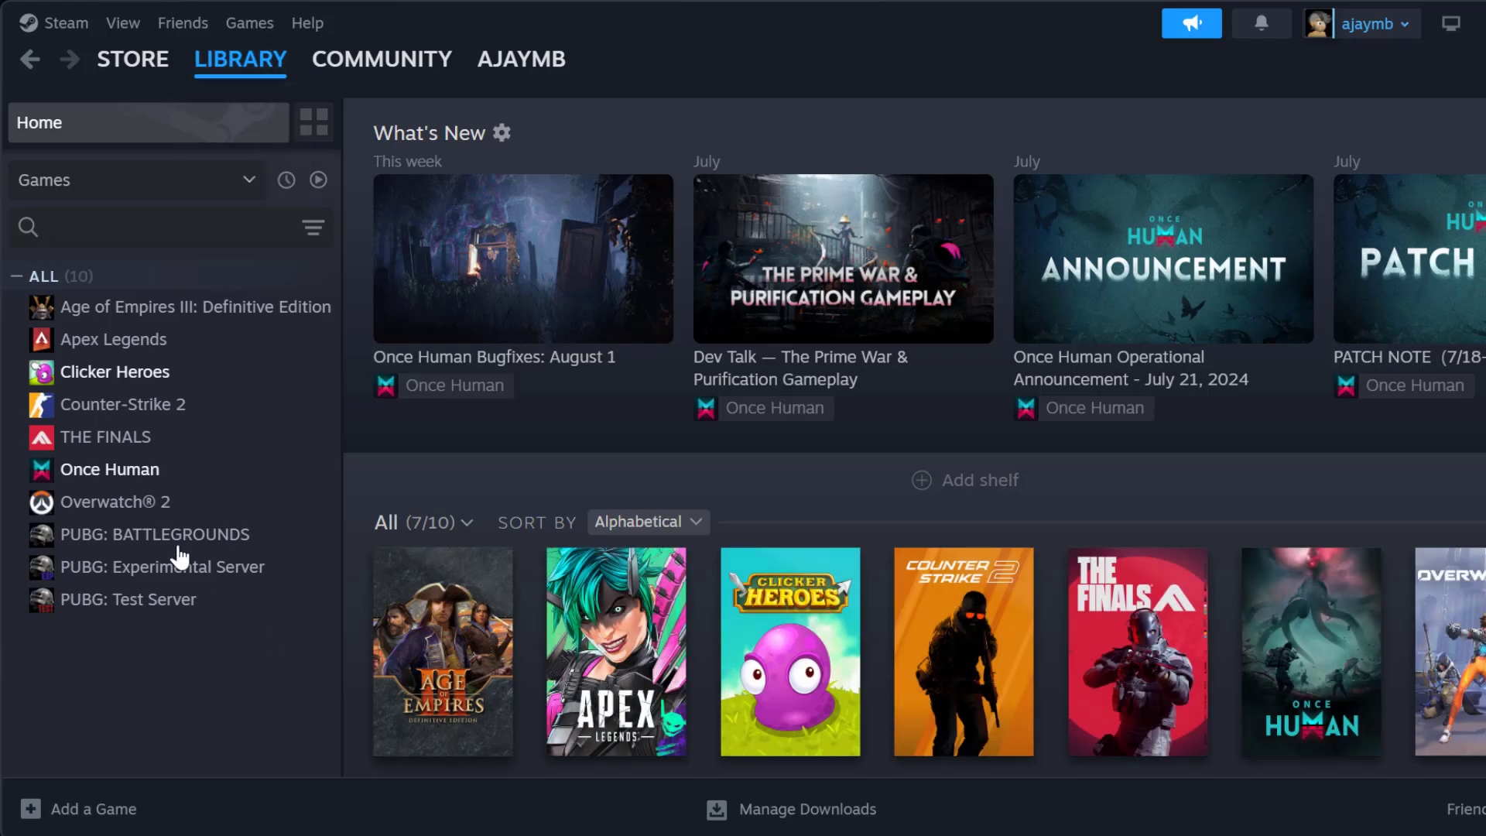
pyautogui.rightClick(126, 378)
pyautogui.click(197, 562)
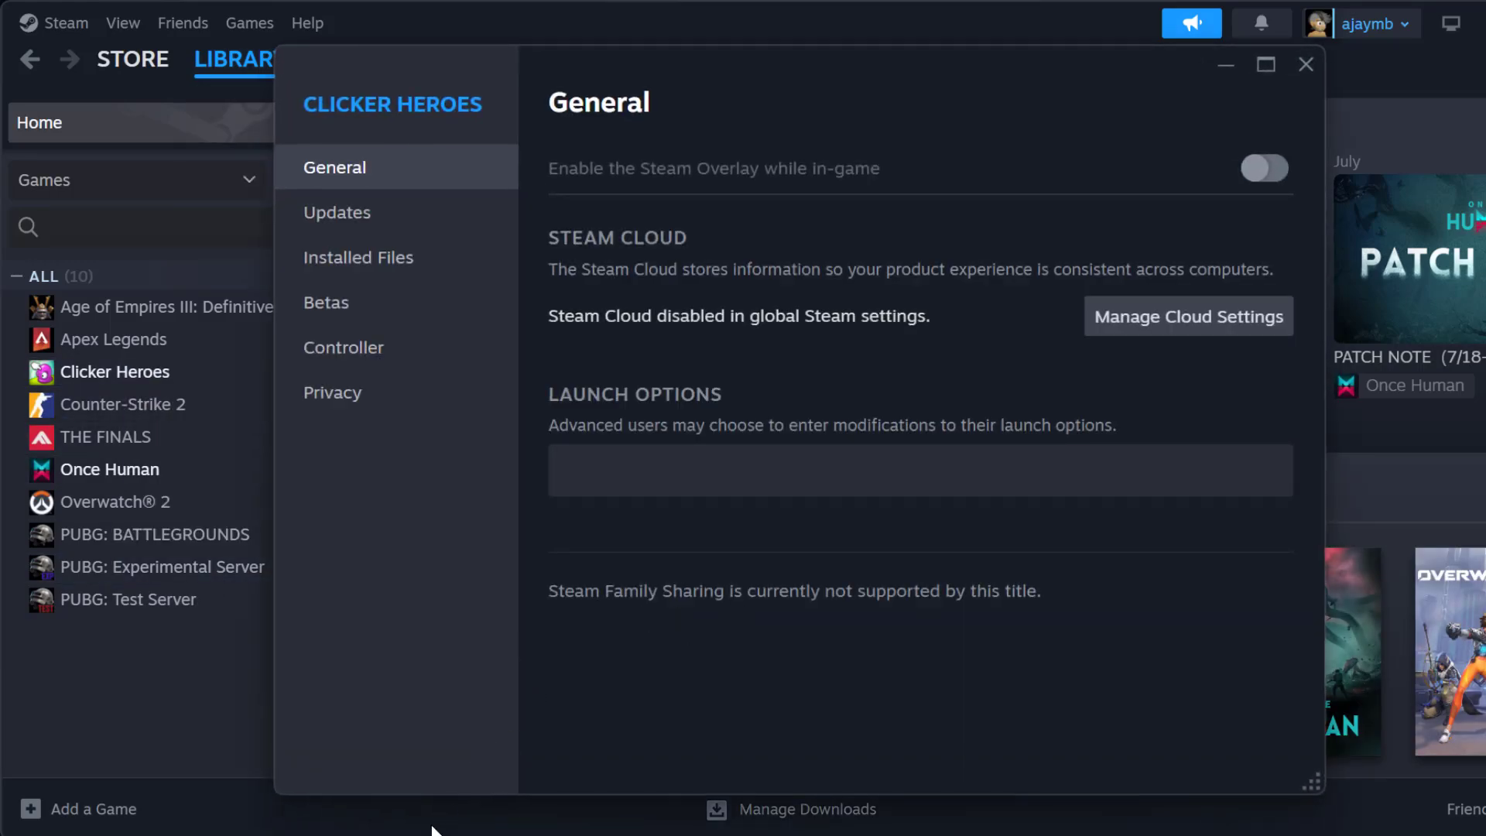
# Copy -dx11 from New Text Document.txt into Clicker Heroes' launch options, and close the properties and Steam windows
pyautogui.click(437, 832)
pyautogui.tripleClick(448, 349)
pyautogui.hotkey('ctrl', 'c')
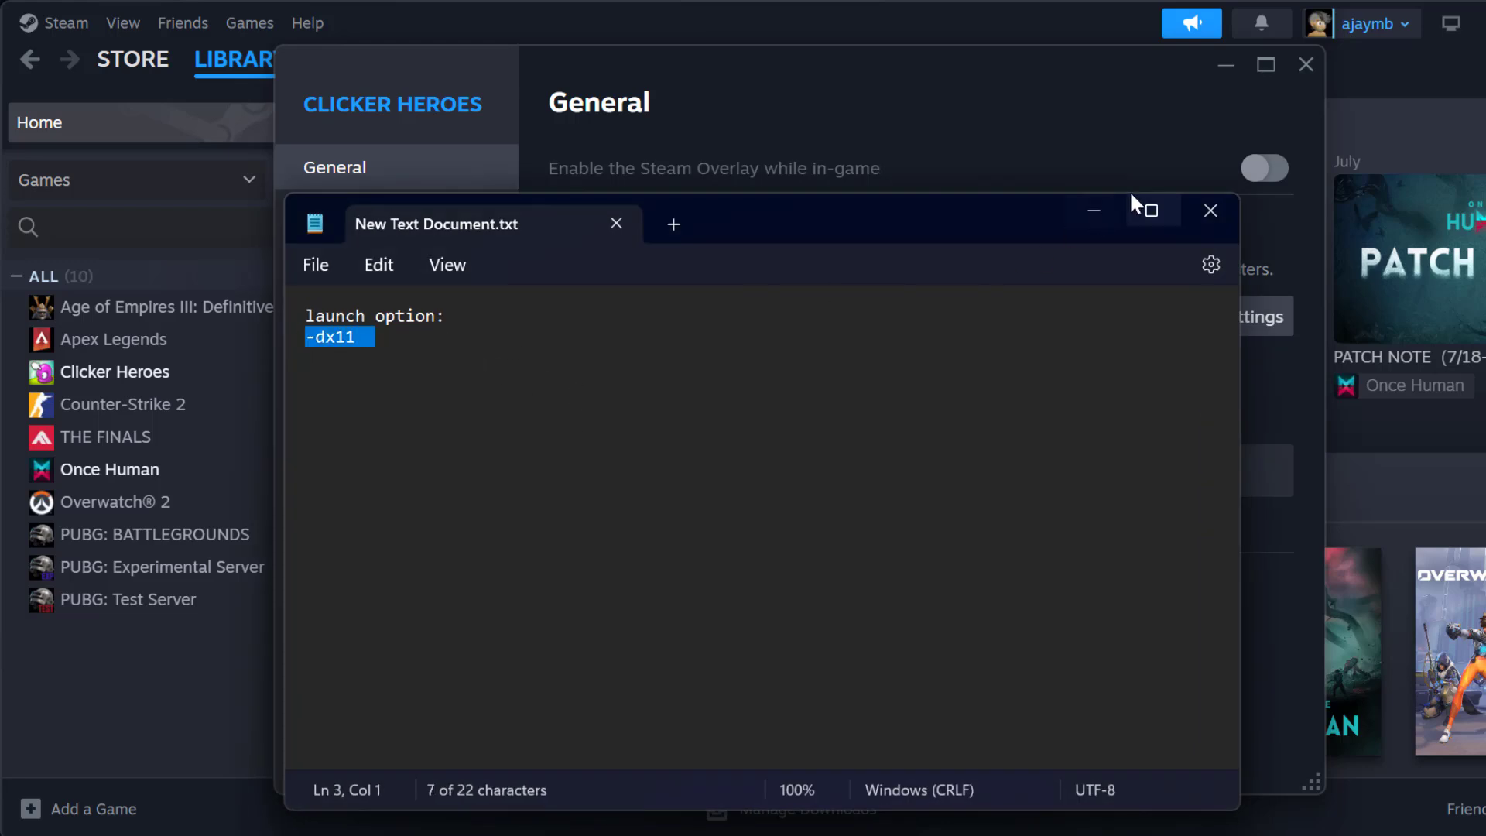
pyautogui.click(1094, 211)
pyautogui.click(698, 475)
pyautogui.hotkey('ctrl', 'v')
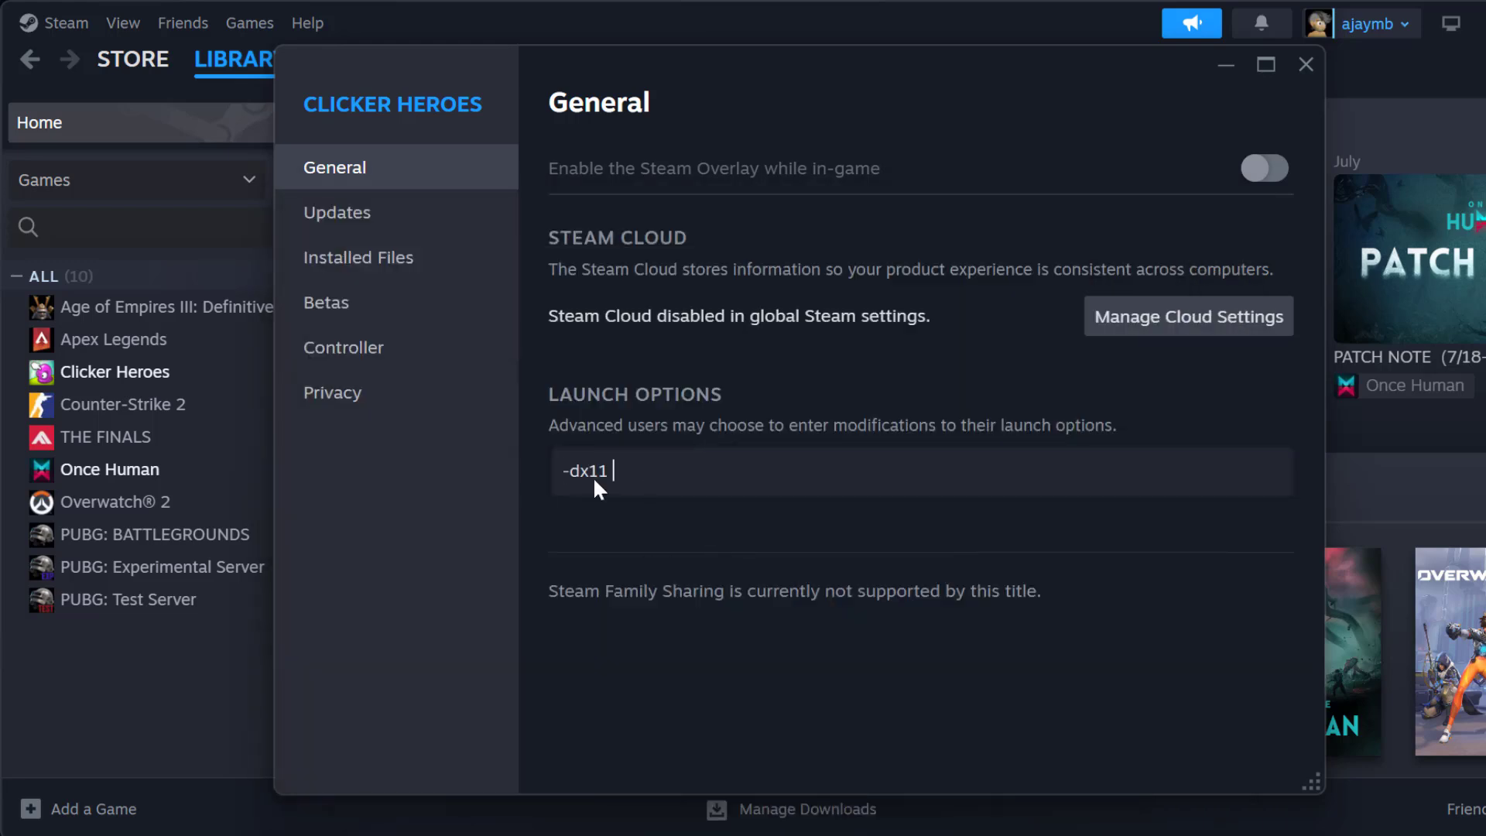
pyautogui.click(724, 396)
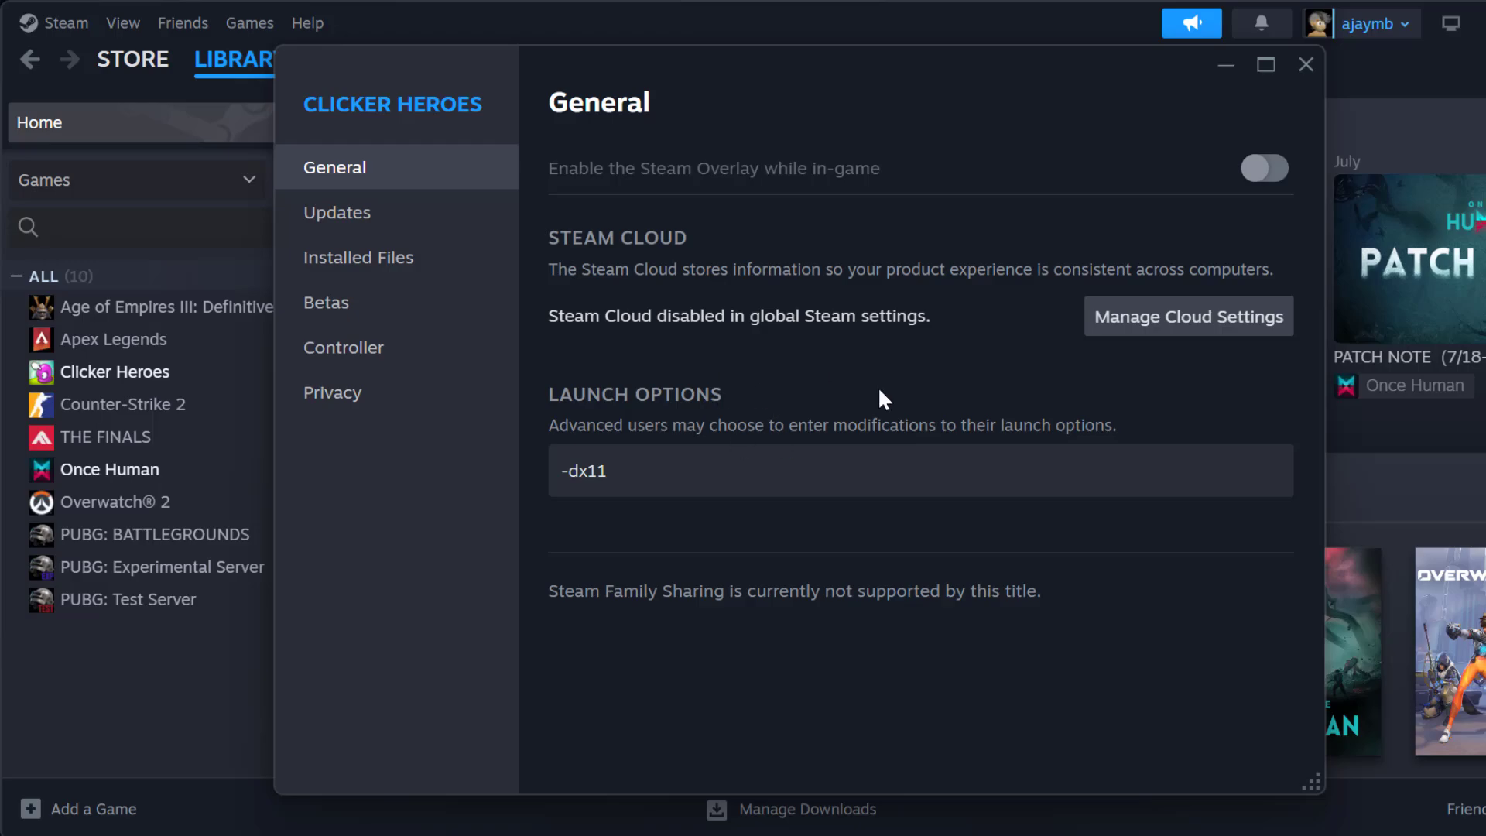
pyautogui.click(1296, 64)
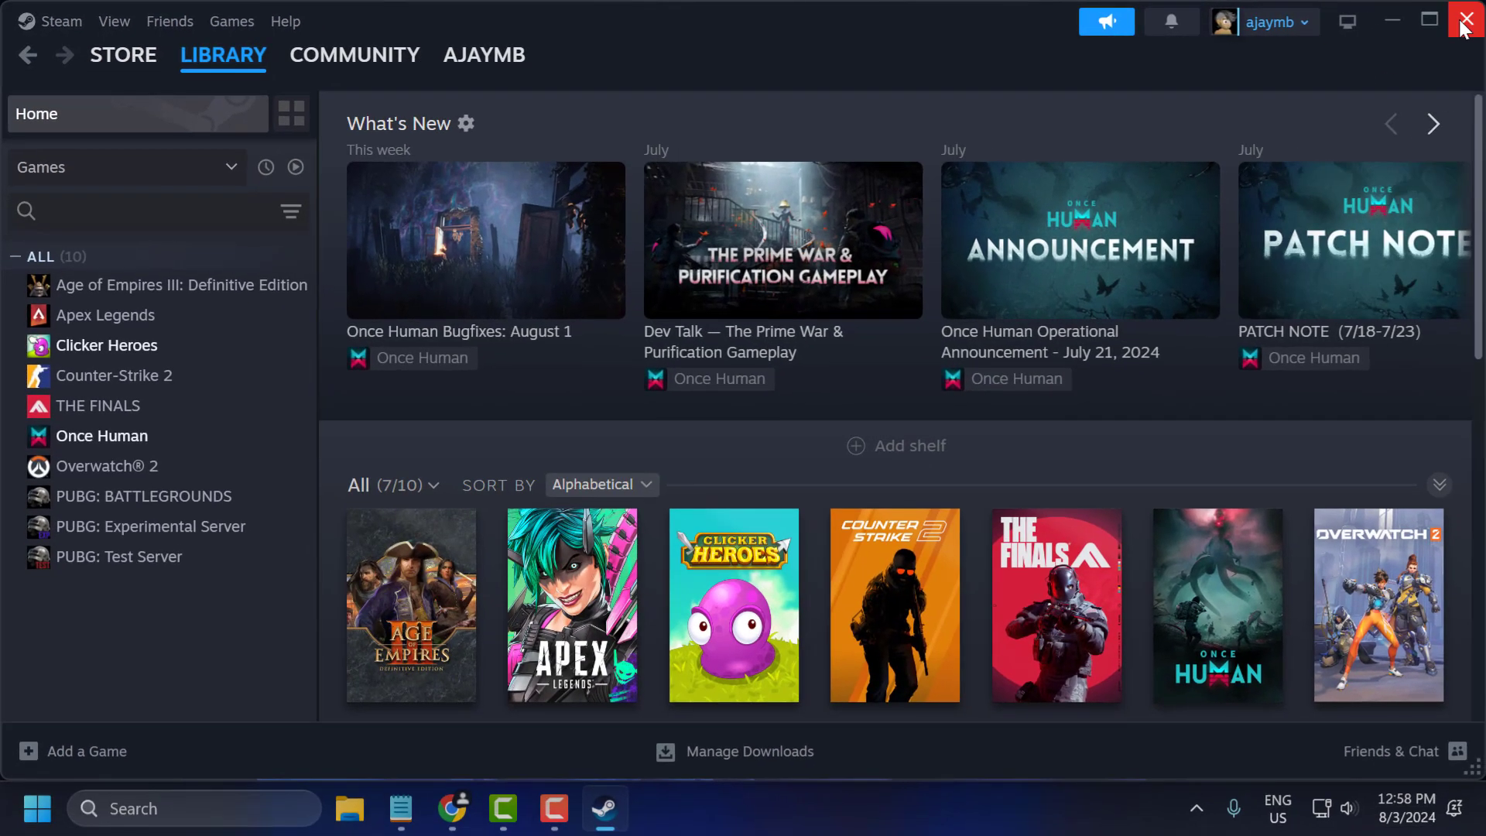
pyautogui.hotkey('alt', 'F4')
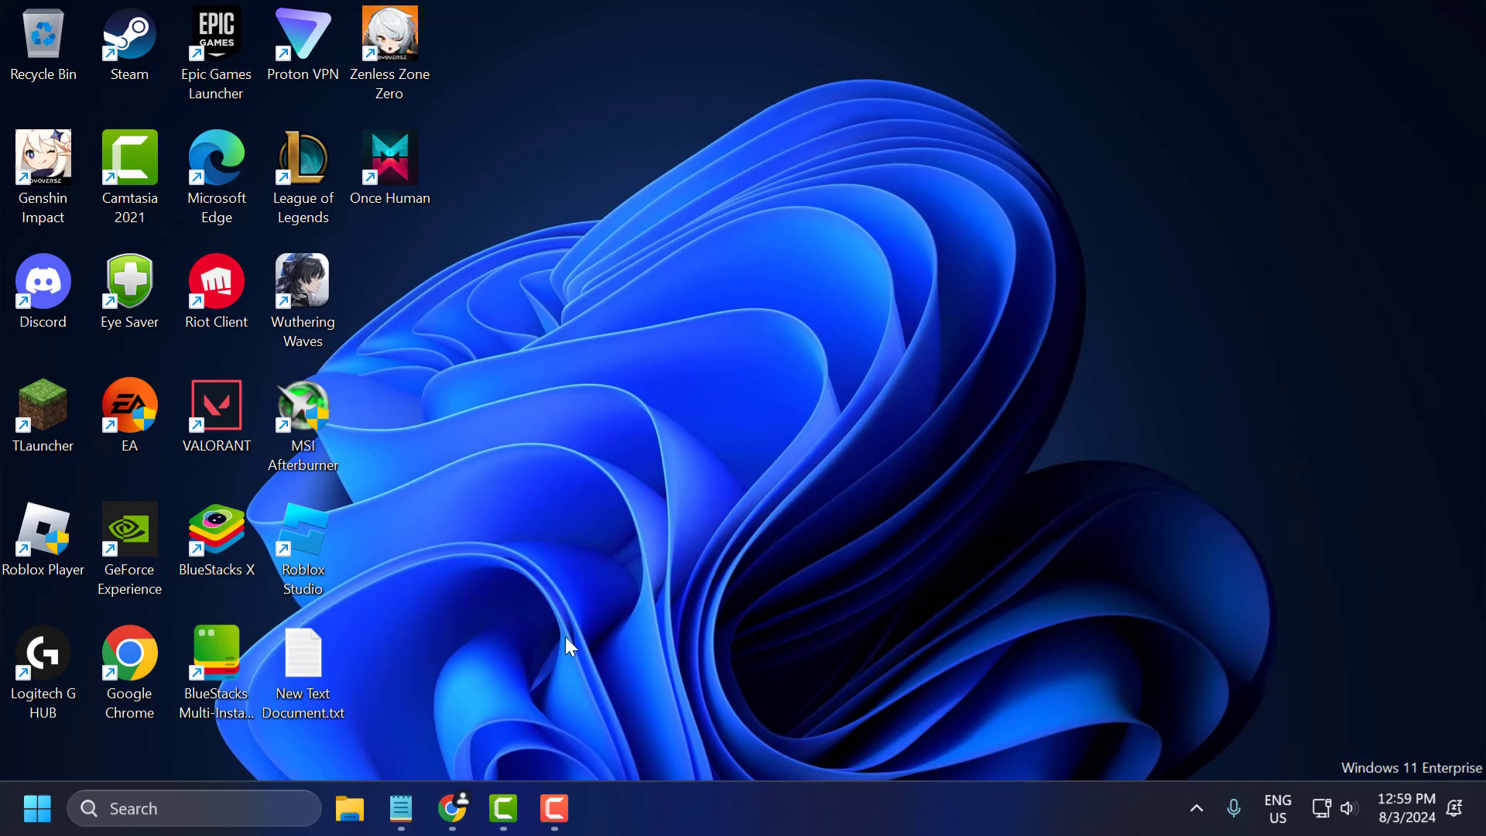
# Switch to Chrome and open Microsoft's DirectX End-User Runtime Web Installer page from the "directx download" search results
pyautogui.click(453, 809)
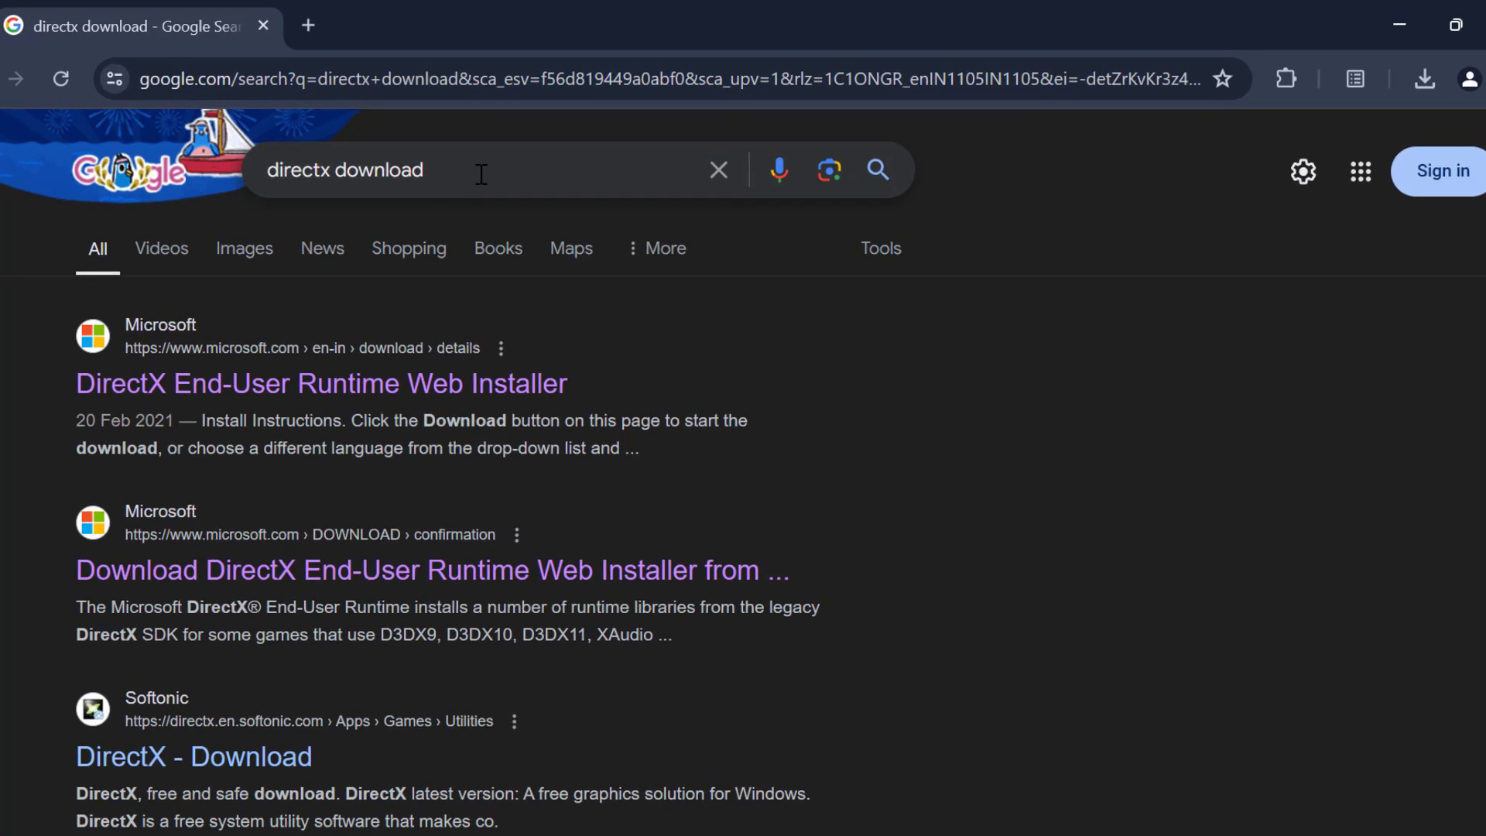
pyautogui.click(481, 173)
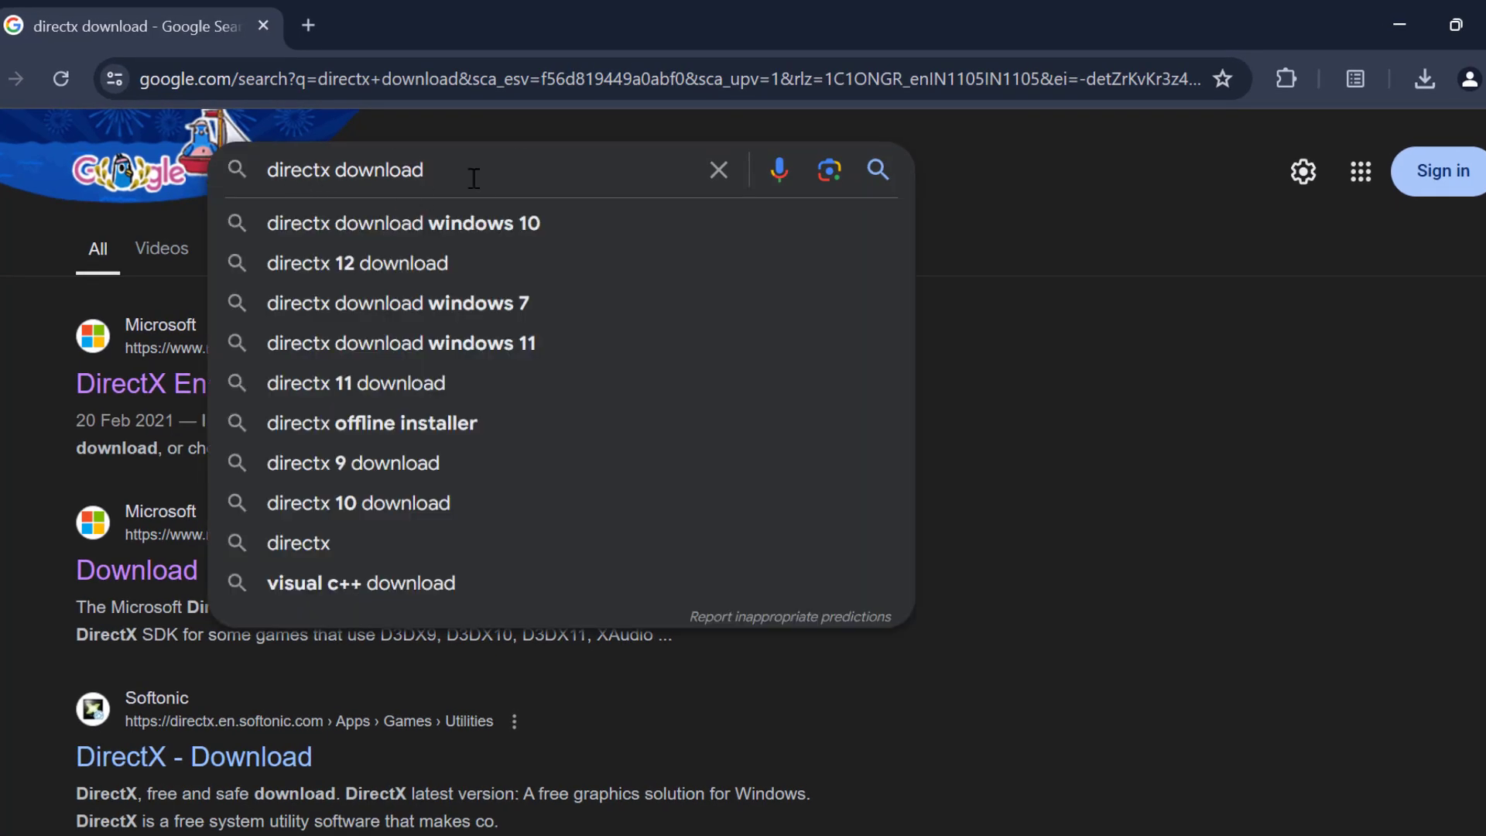
pyautogui.click(1226, 426)
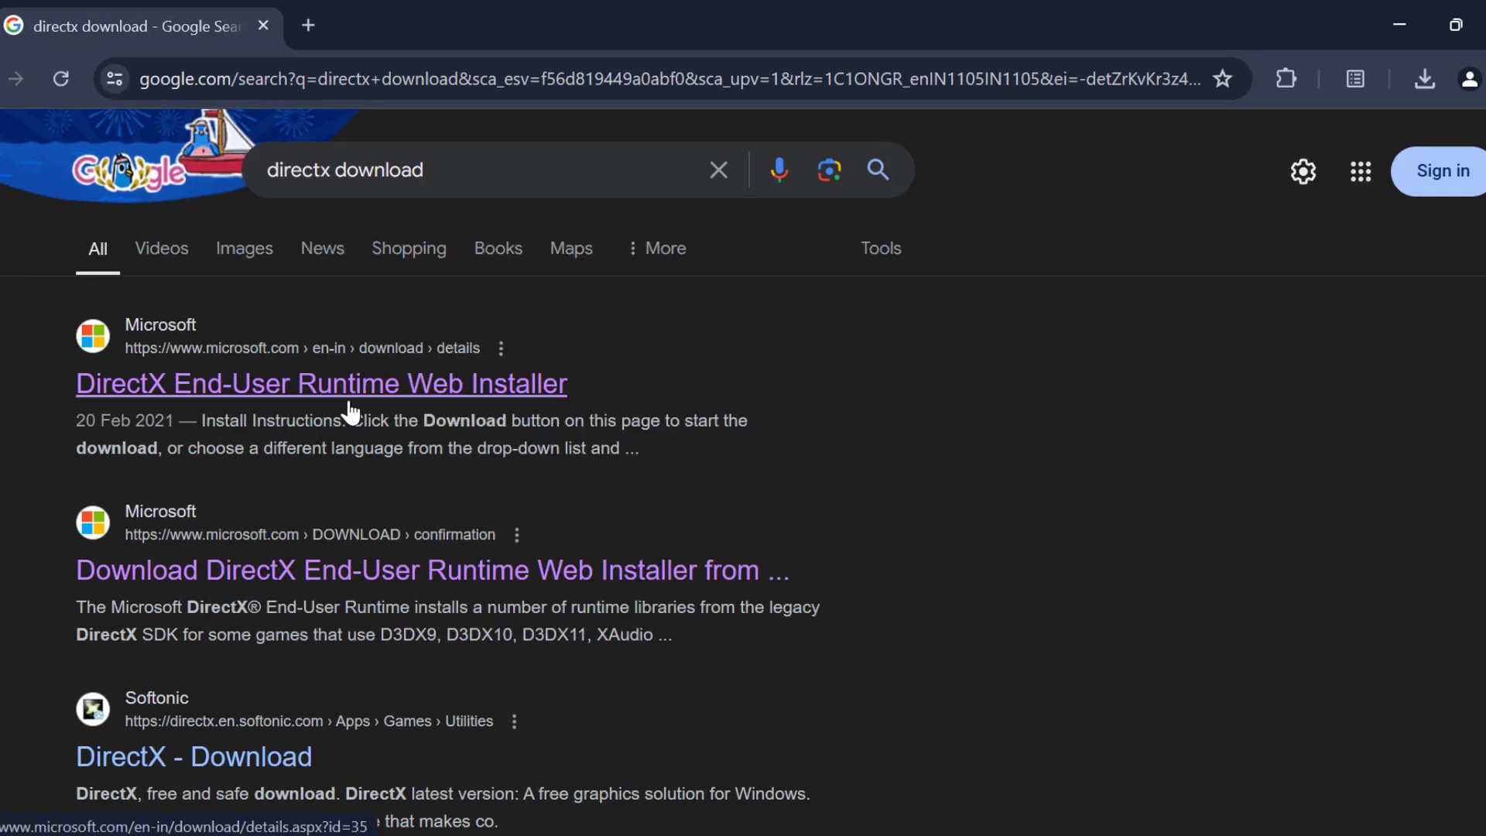
pyautogui.click(413, 393)
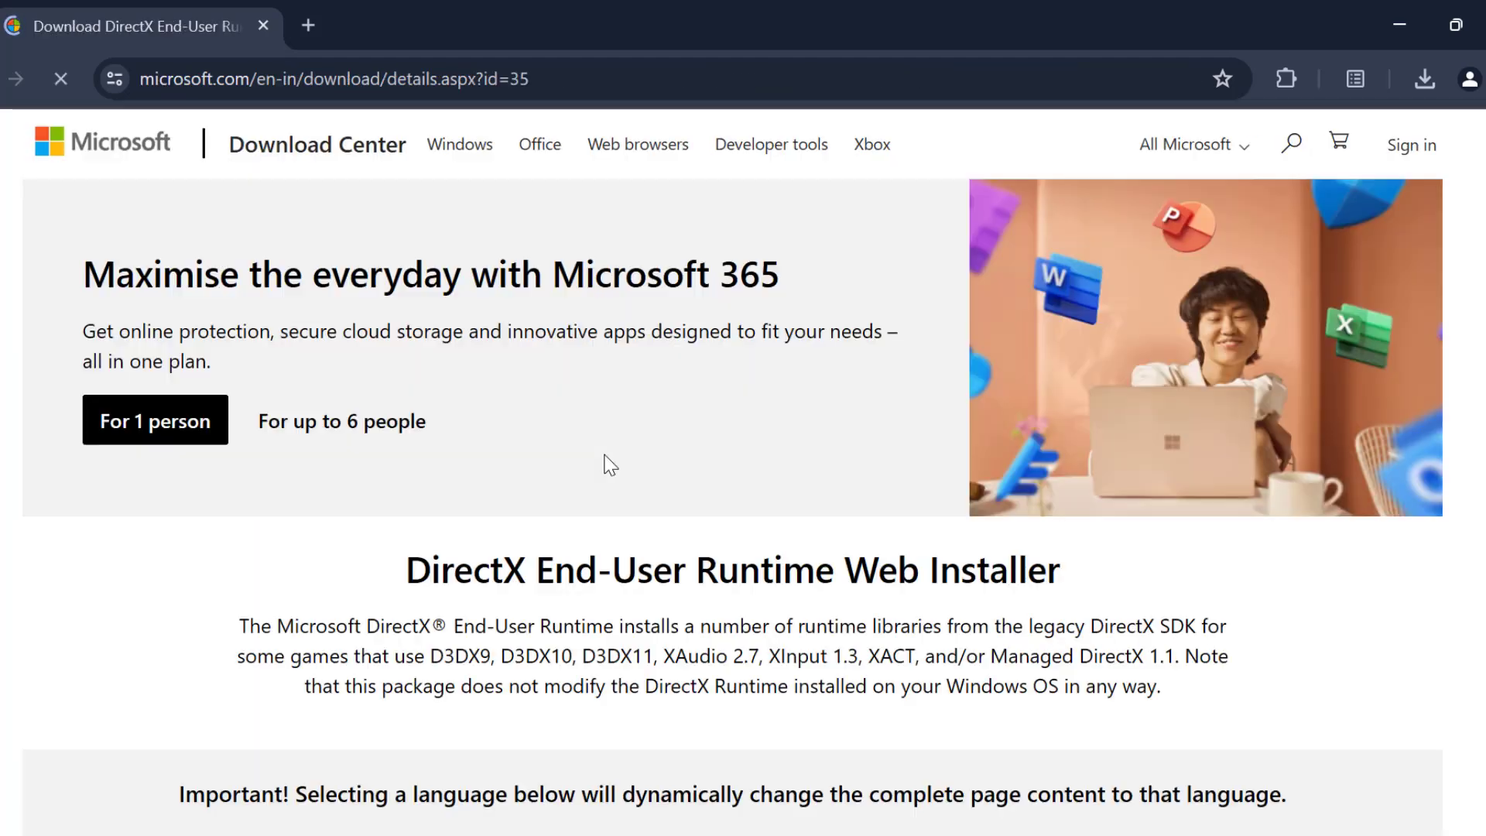
# Download the DirectX web installer with English as the language, and close the browser
pyautogui.scroll(-4, 642, 496)
pyautogui.scroll(-3, 642, 496)
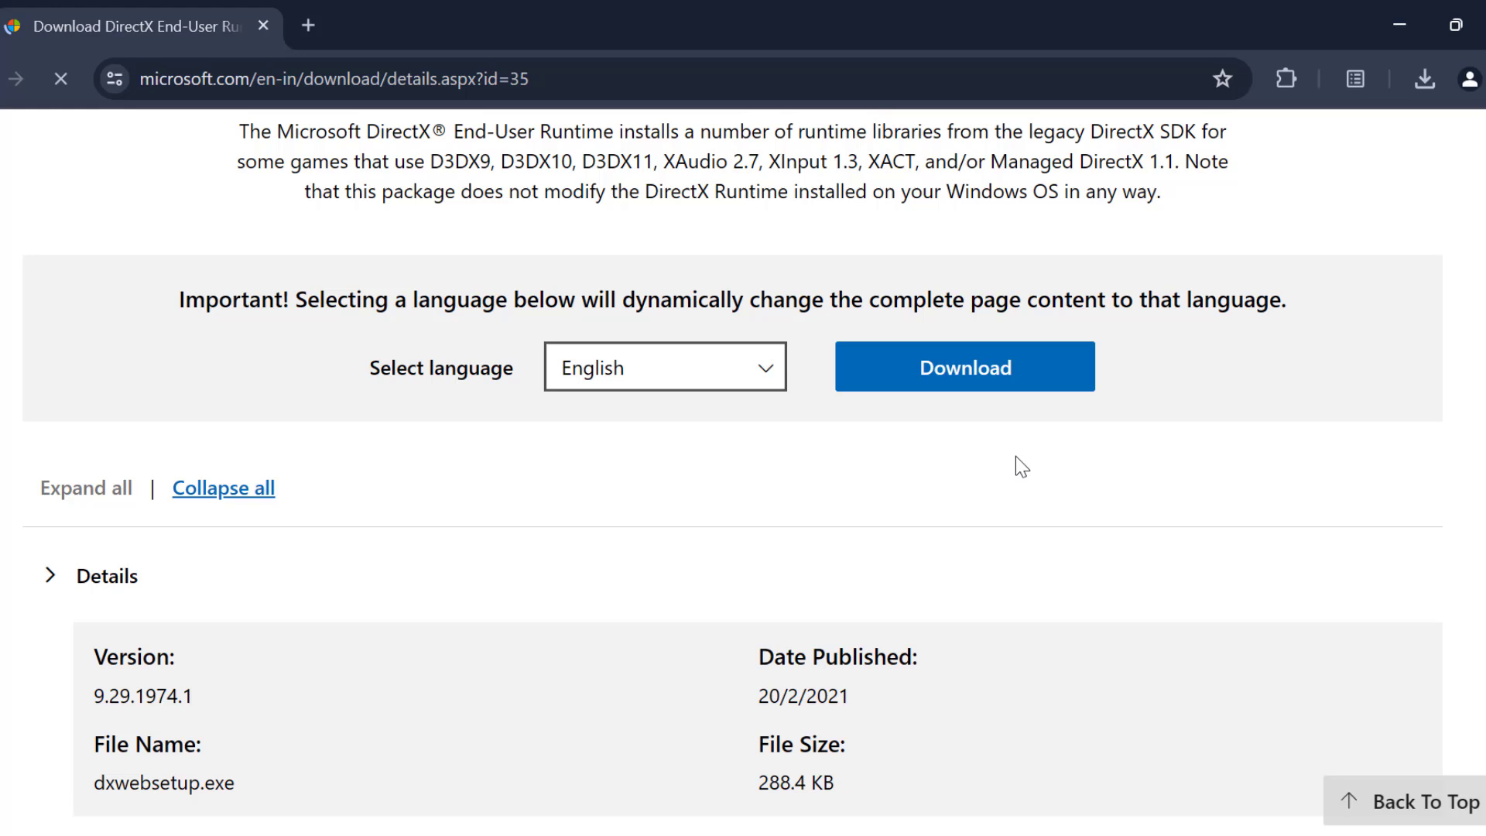
pyautogui.click(620, 386)
pyautogui.click(948, 435)
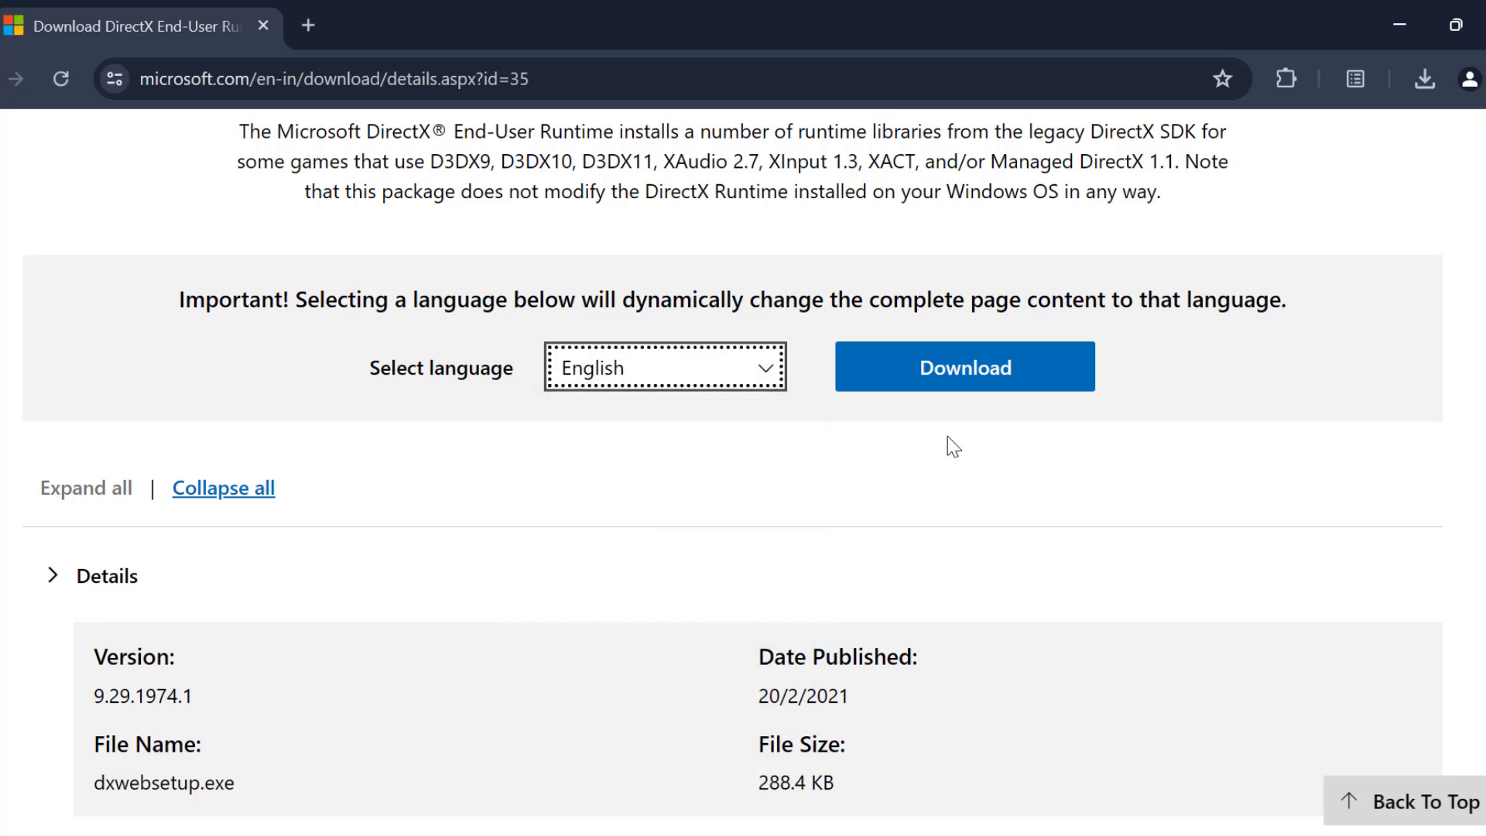
pyautogui.click(995, 379)
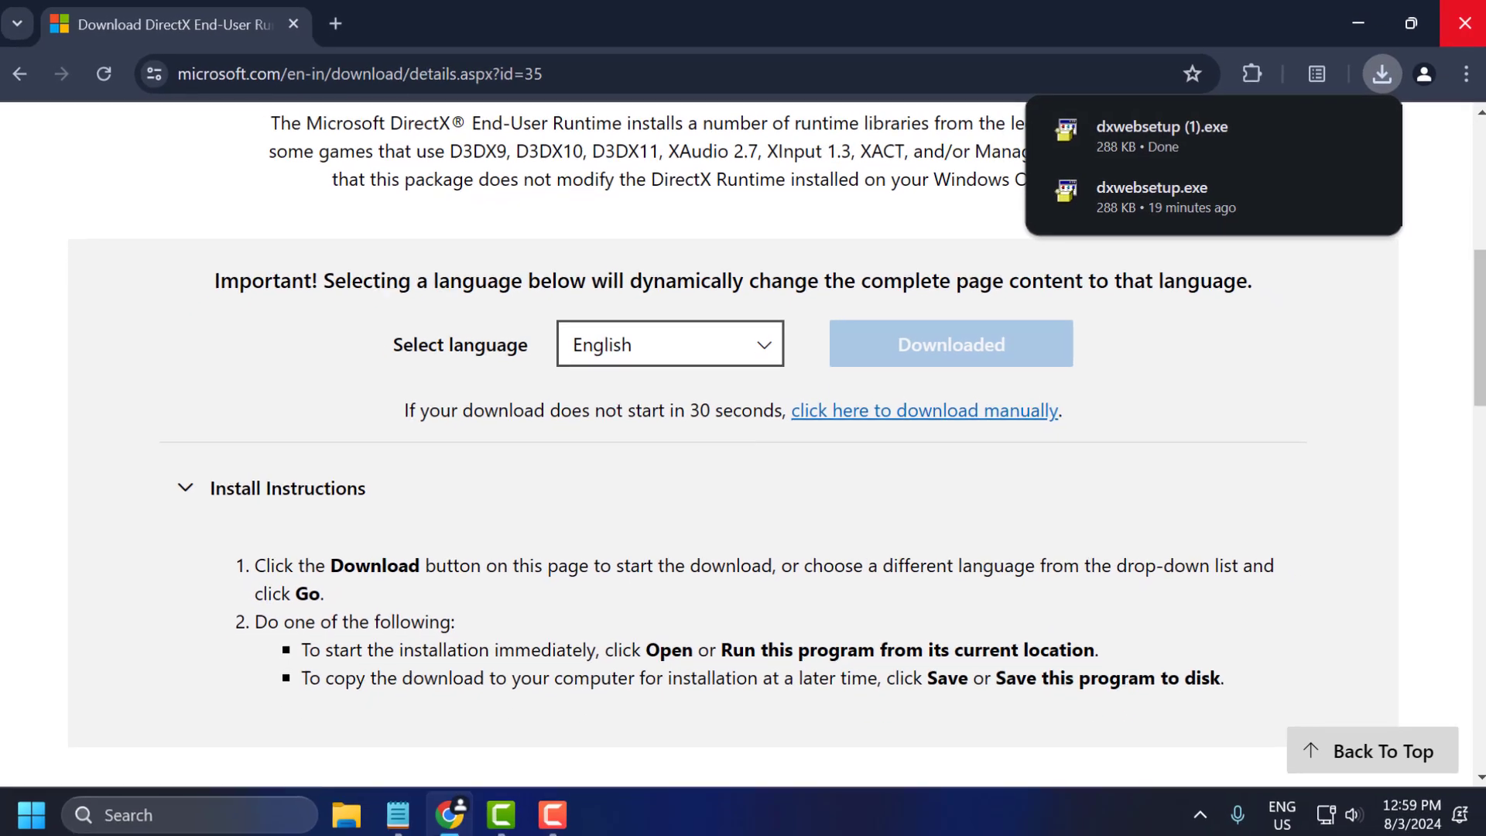
pyautogui.click(1465, 23)
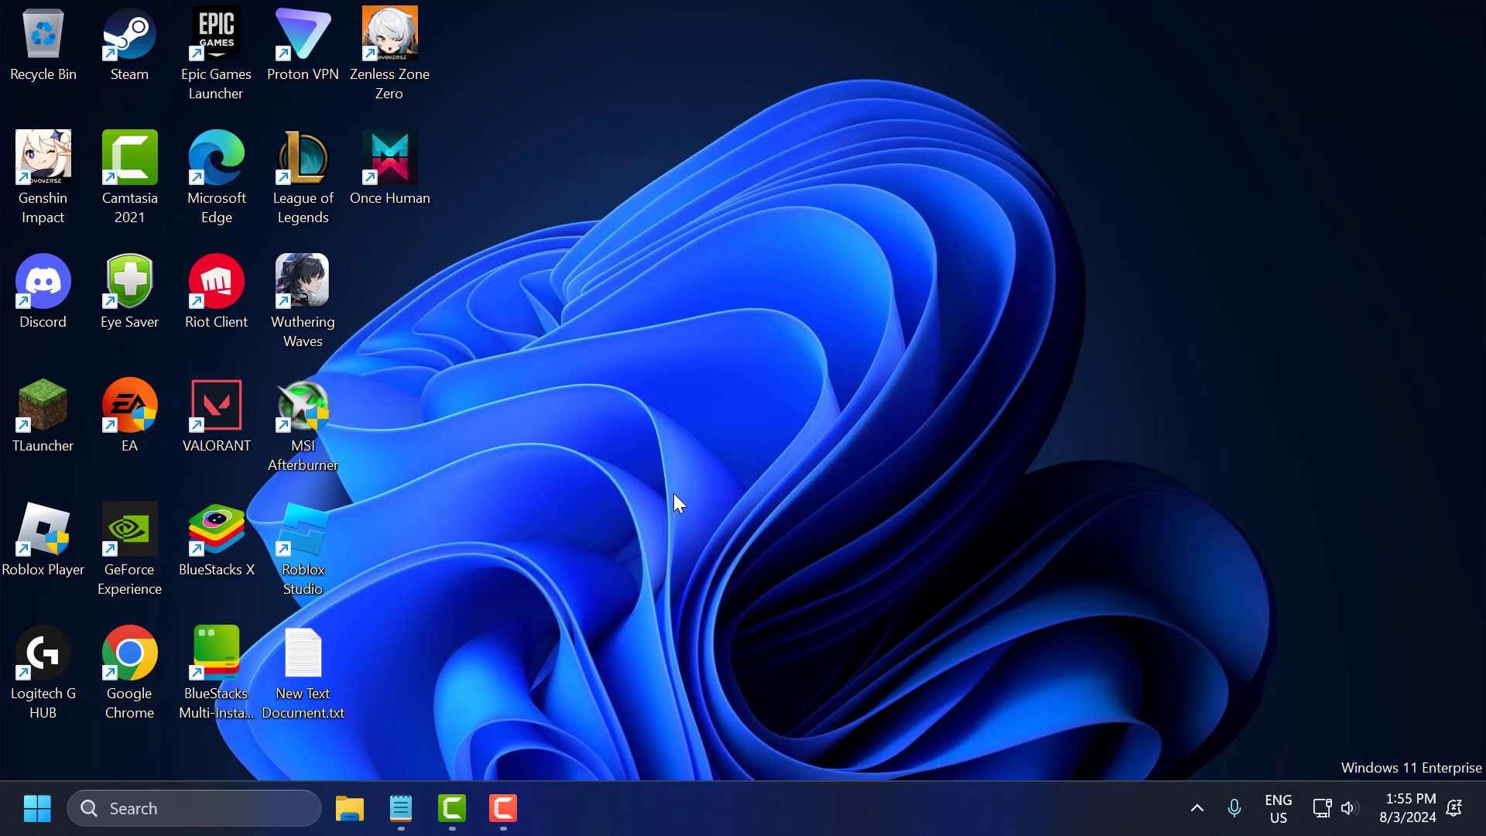
# Search Windows for "graphics settings" and open the Graphics settings page
pyautogui.click(219, 809)
pyautogui.write('graphics settings')
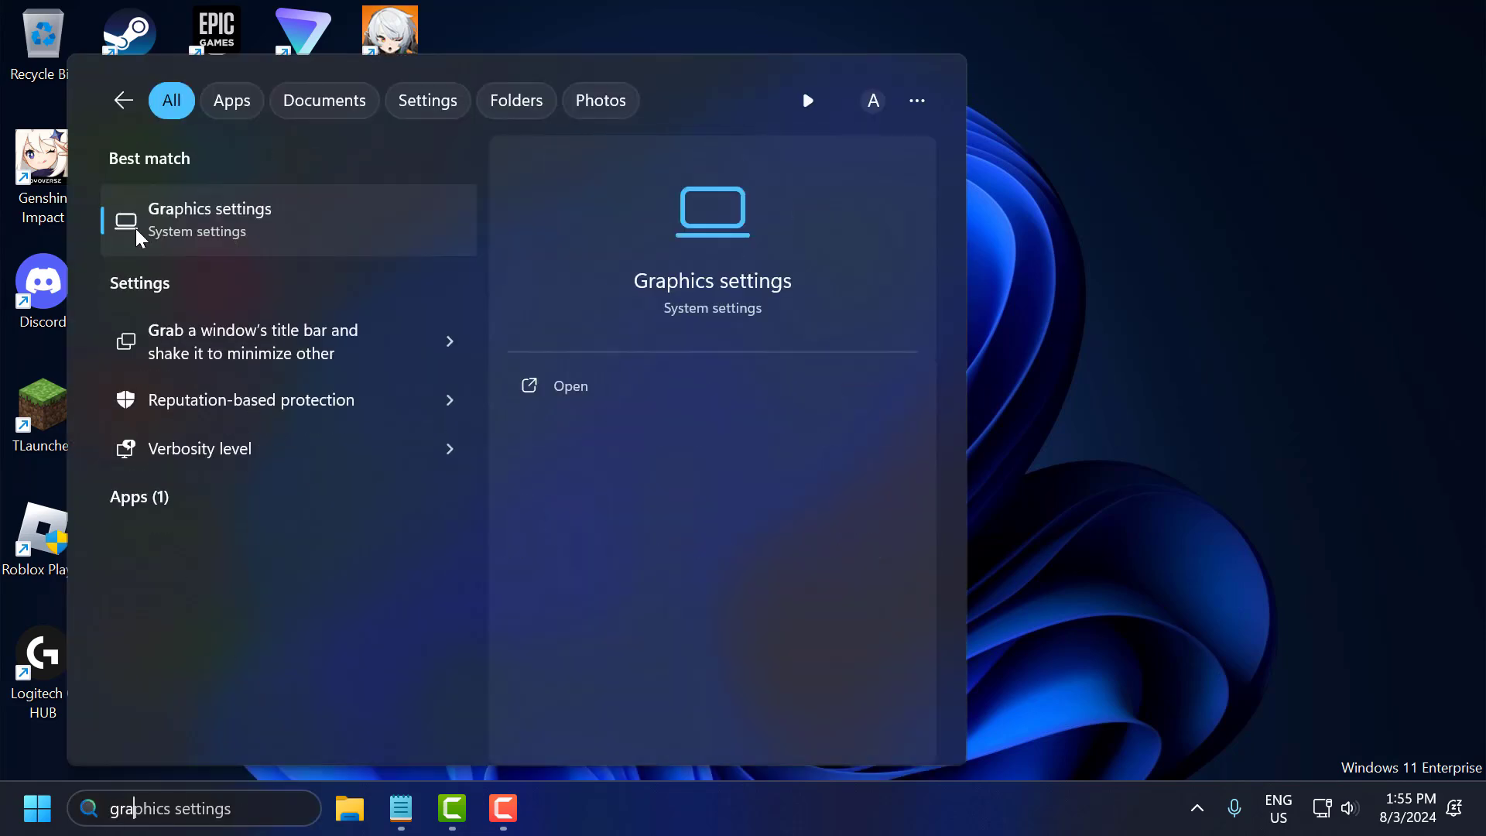
pyautogui.click(239, 218)
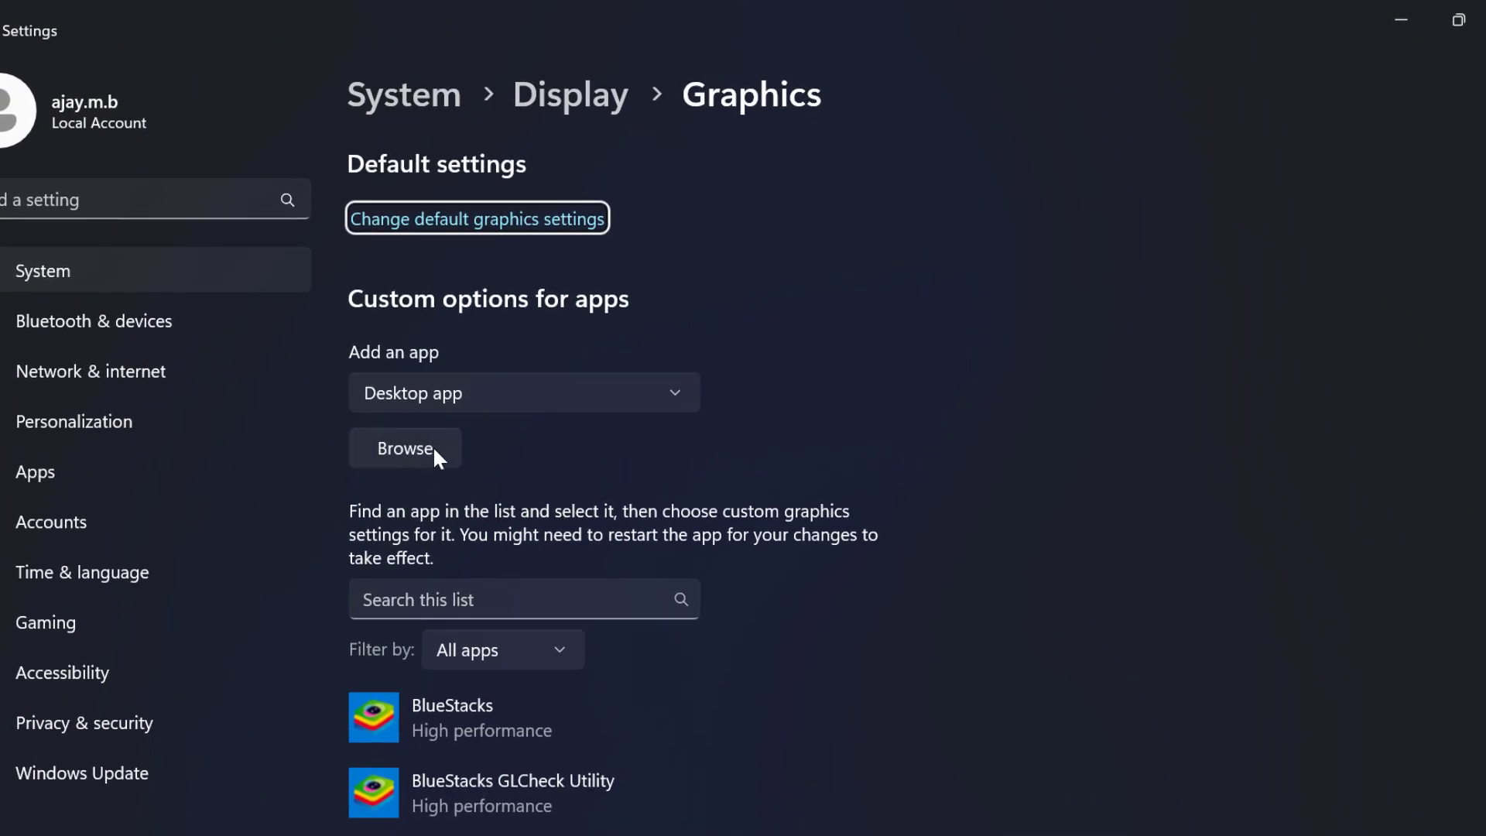
# Browse for a desktop app to add and open the folder C:\Program Files (x86)\Steam\steamapps\common
pyautogui.click(404, 450)
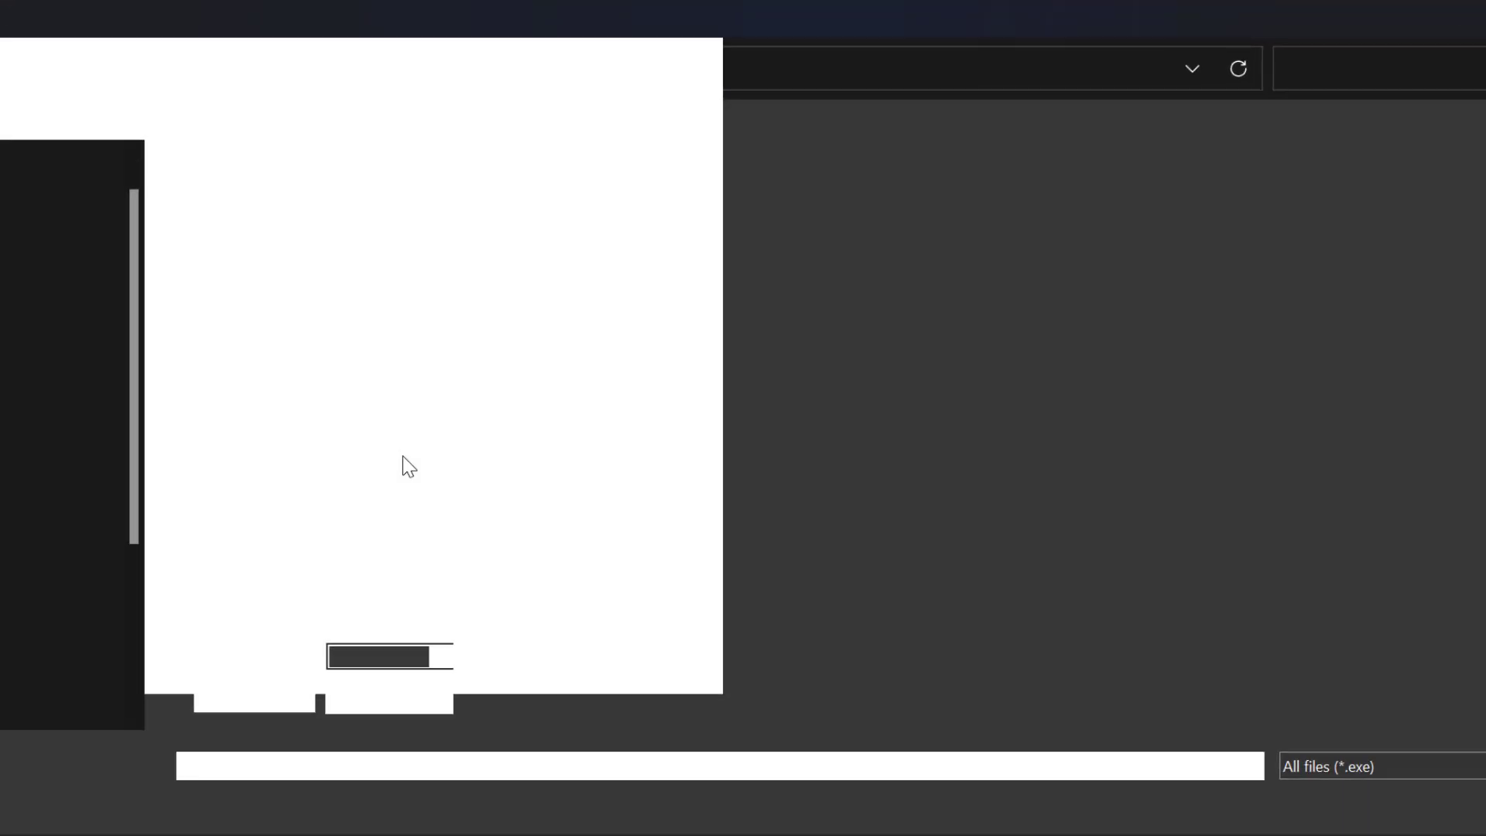
pyautogui.scroll(-3, 67, 527)
pyautogui.click(62, 534)
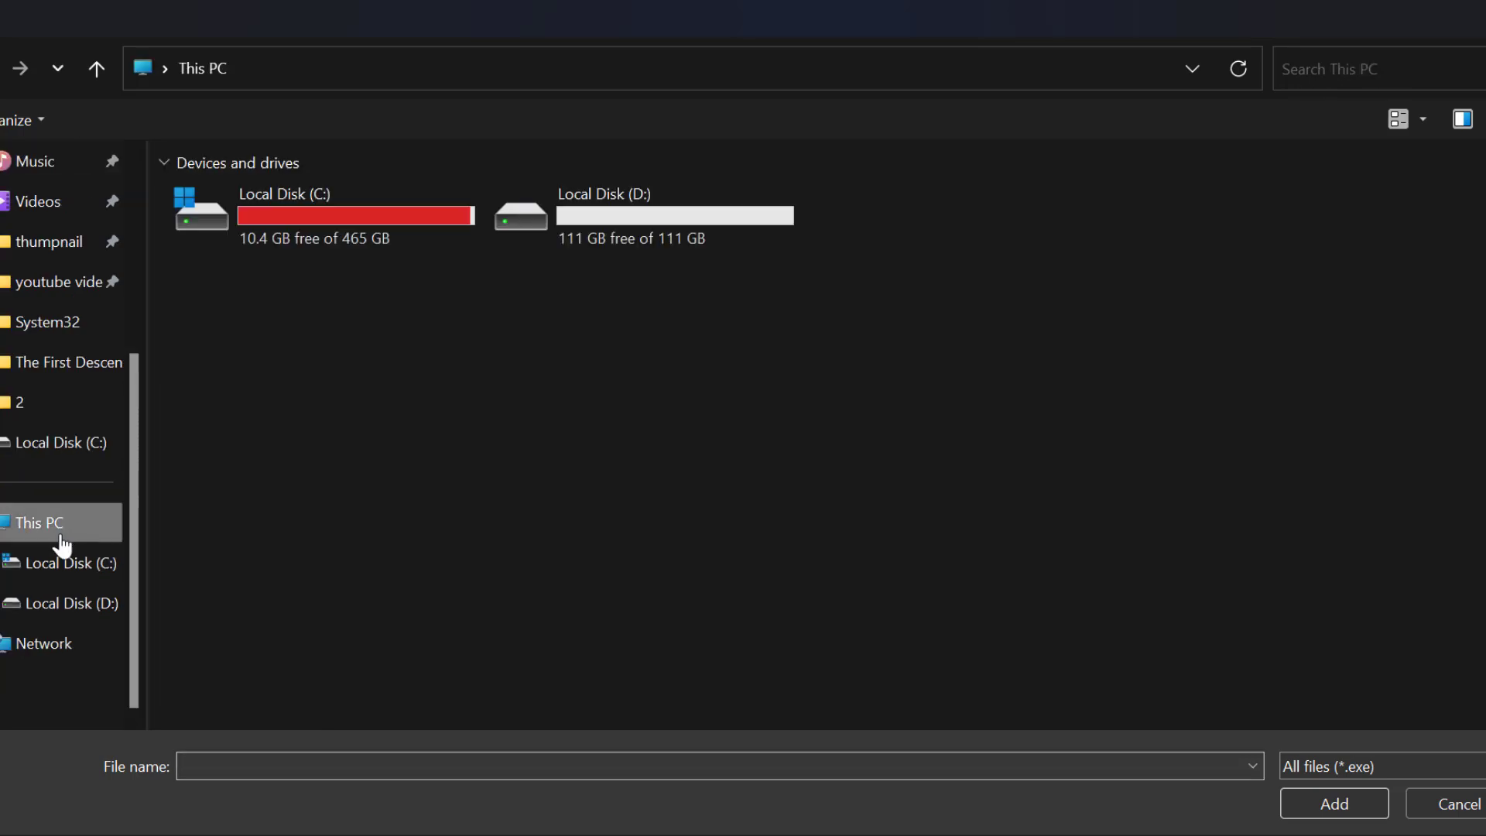
pyautogui.doubleClick(306, 236)
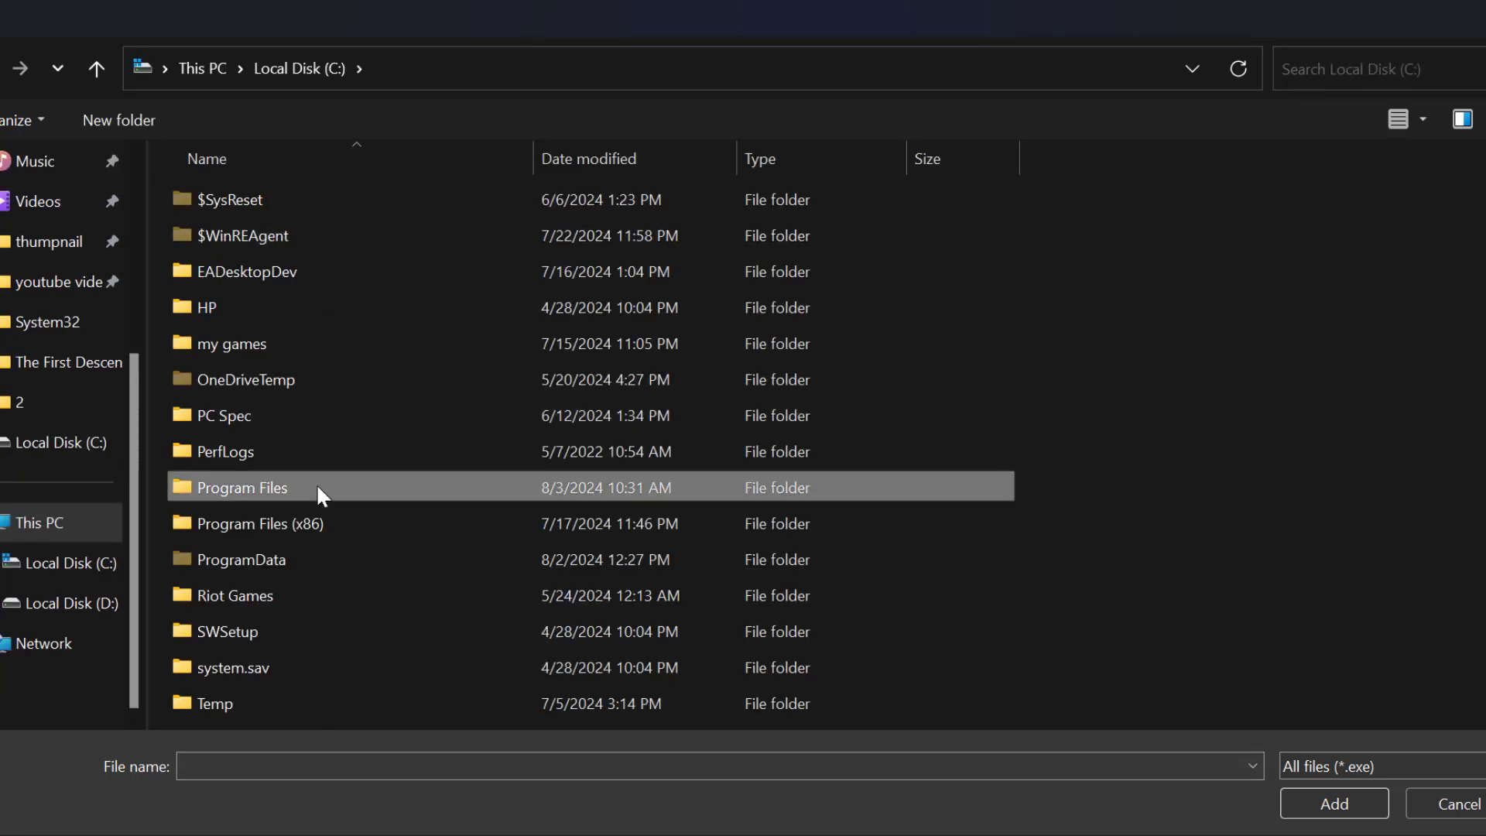
pyautogui.doubleClick(392, 531)
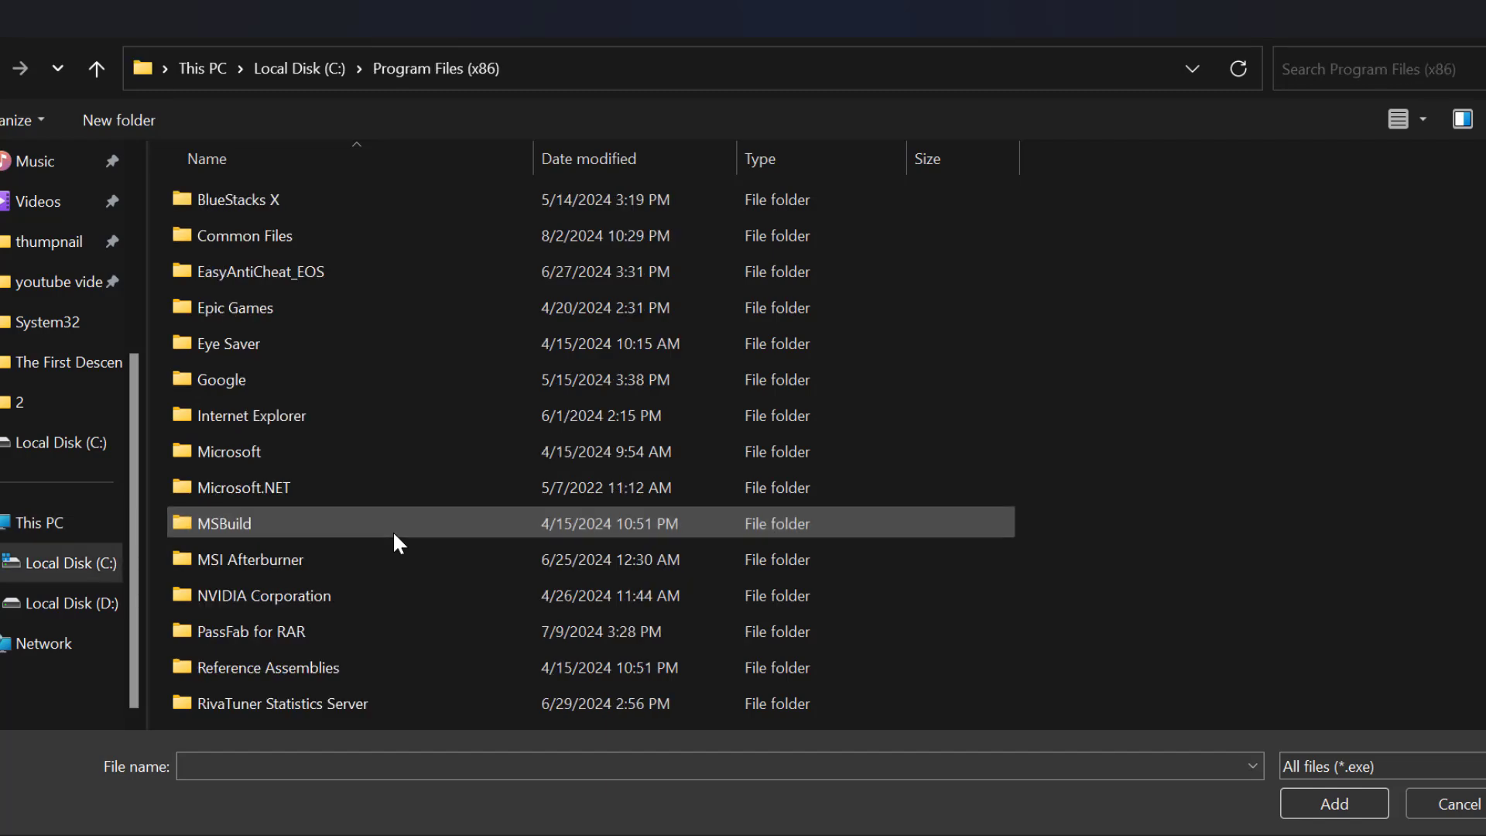
pyautogui.scroll(-3, 392, 531)
pyautogui.doubleClick(268, 467)
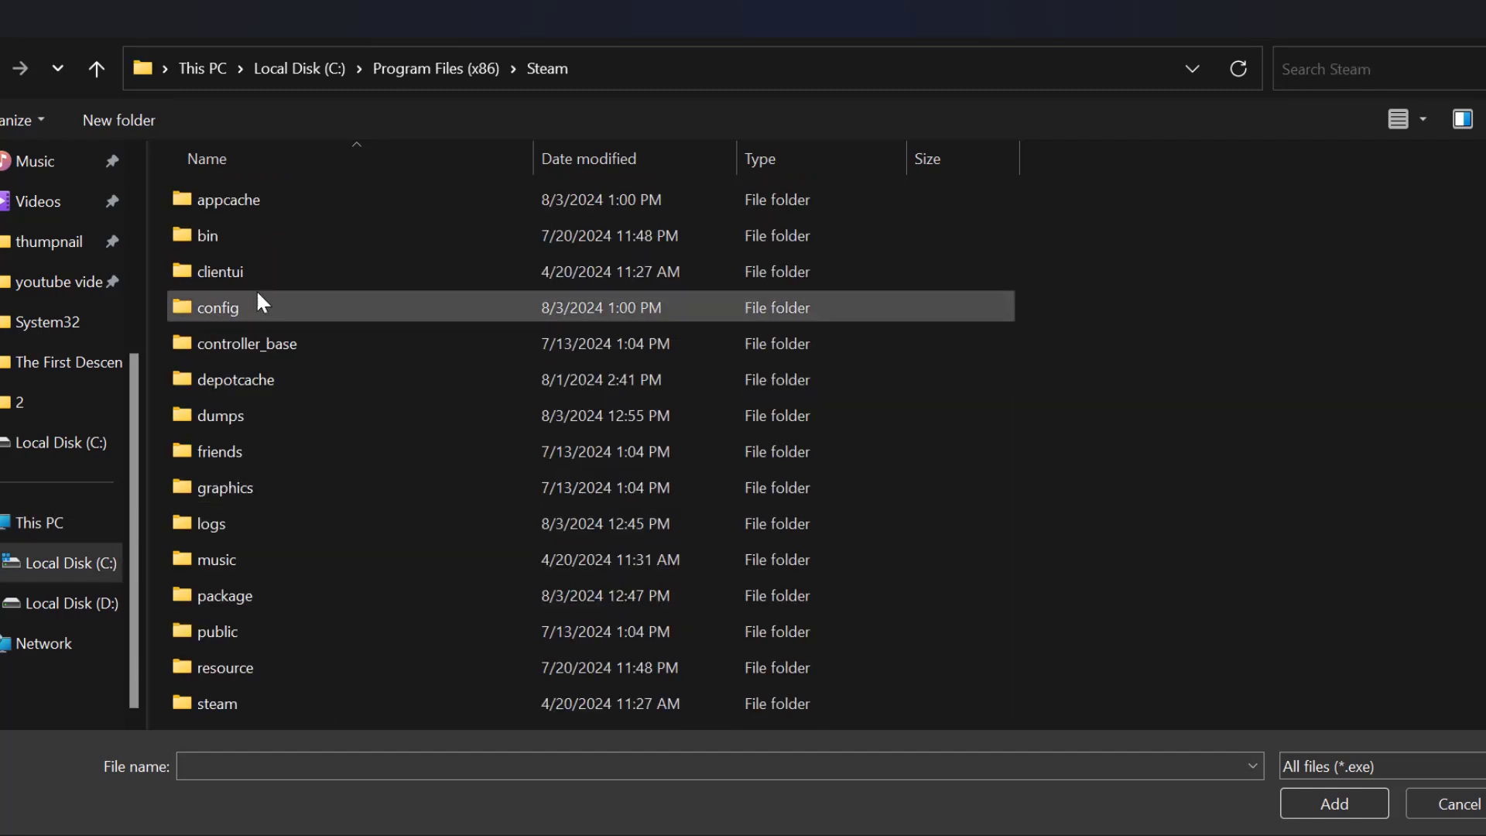
pyautogui.scroll(-5, 308, 480)
pyautogui.doubleClick(264, 358)
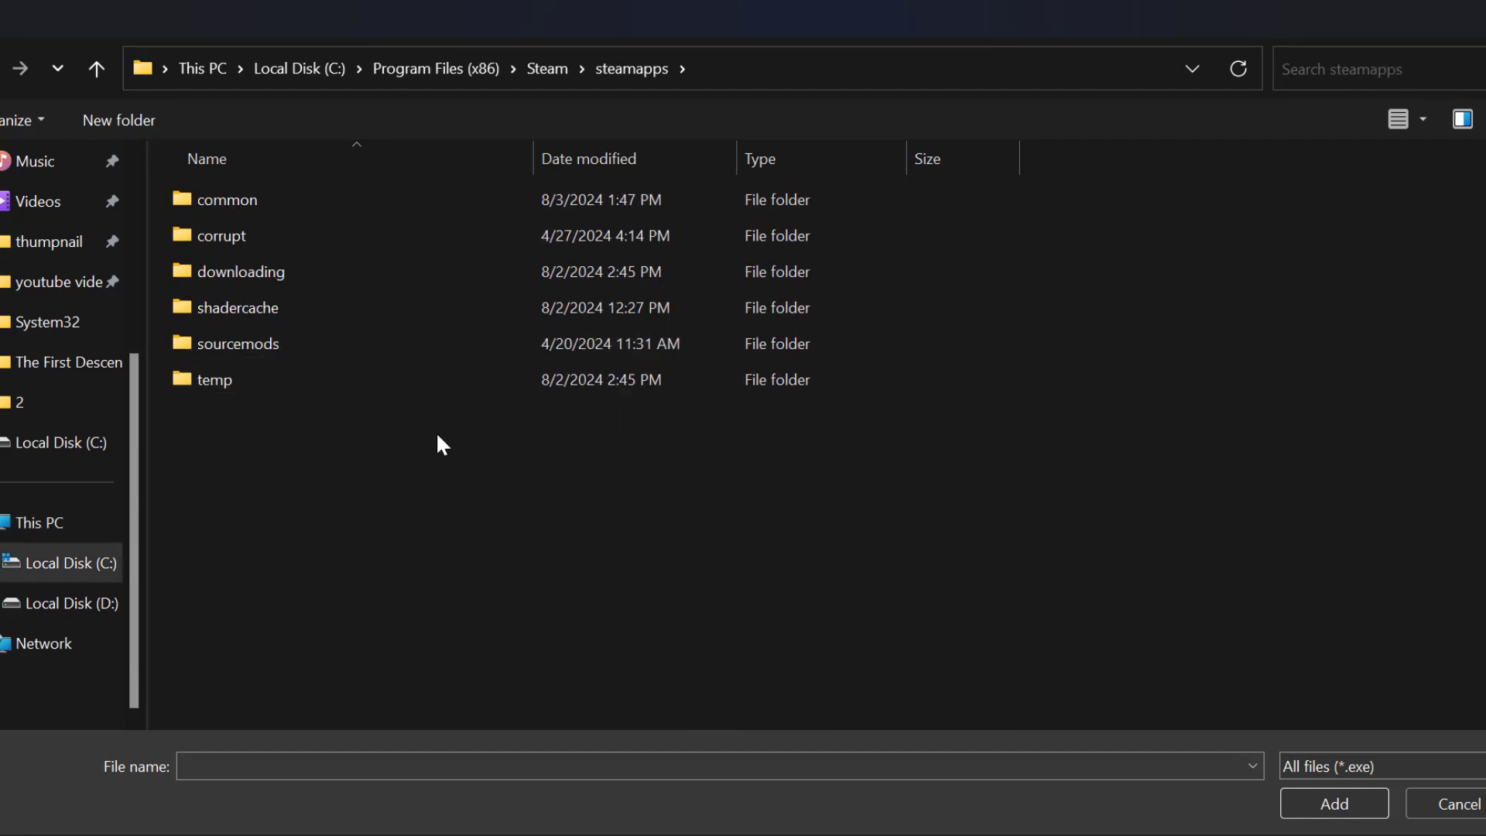
pyautogui.doubleClick(302, 201)
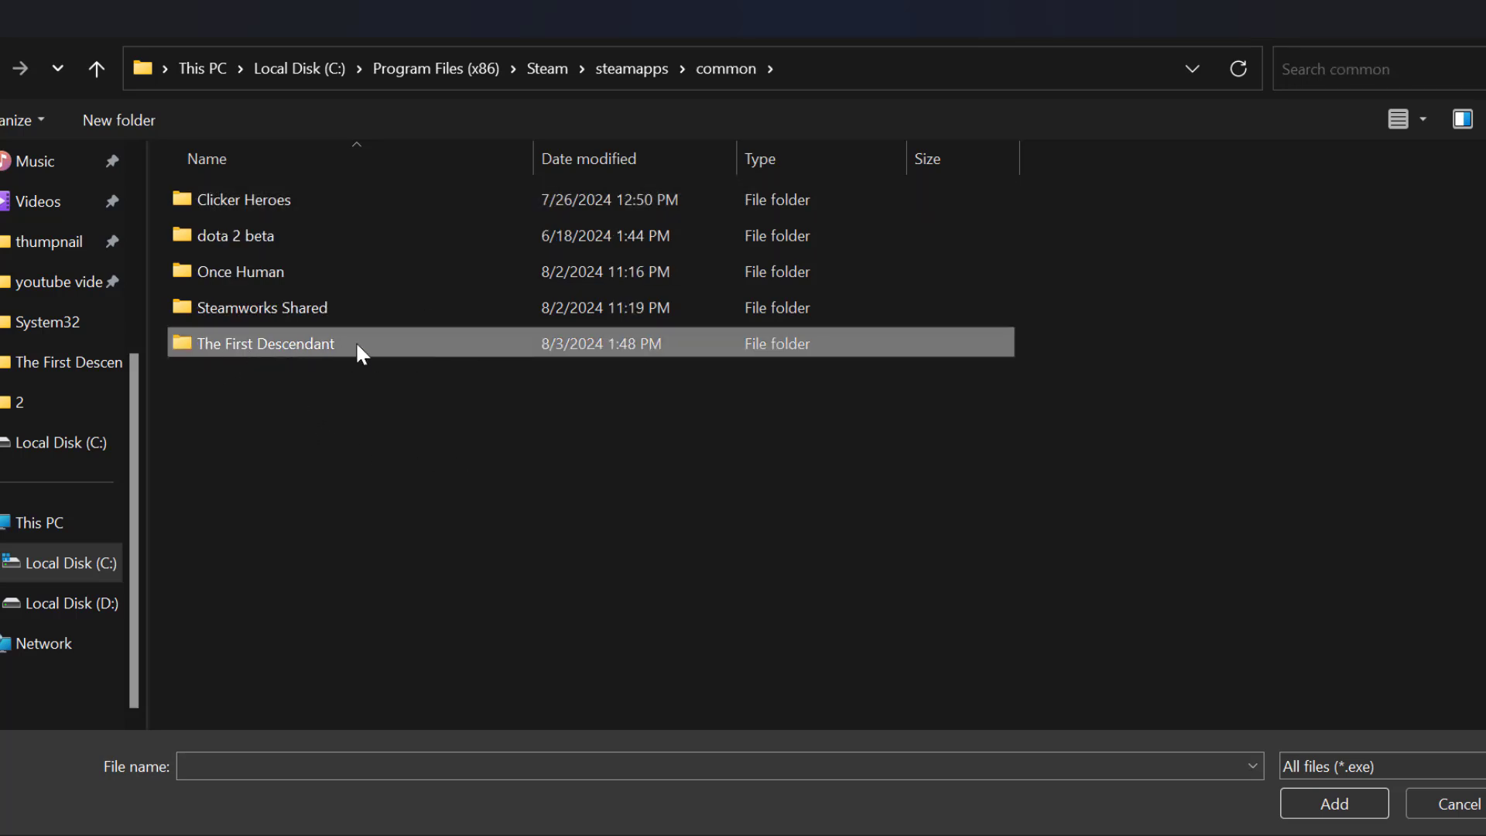
# Add TheFirstDescendant.exe from The First Descendant folder to the apps with custom graphics options
pyautogui.doubleClick(375, 346)
pyautogui.click(265, 208)
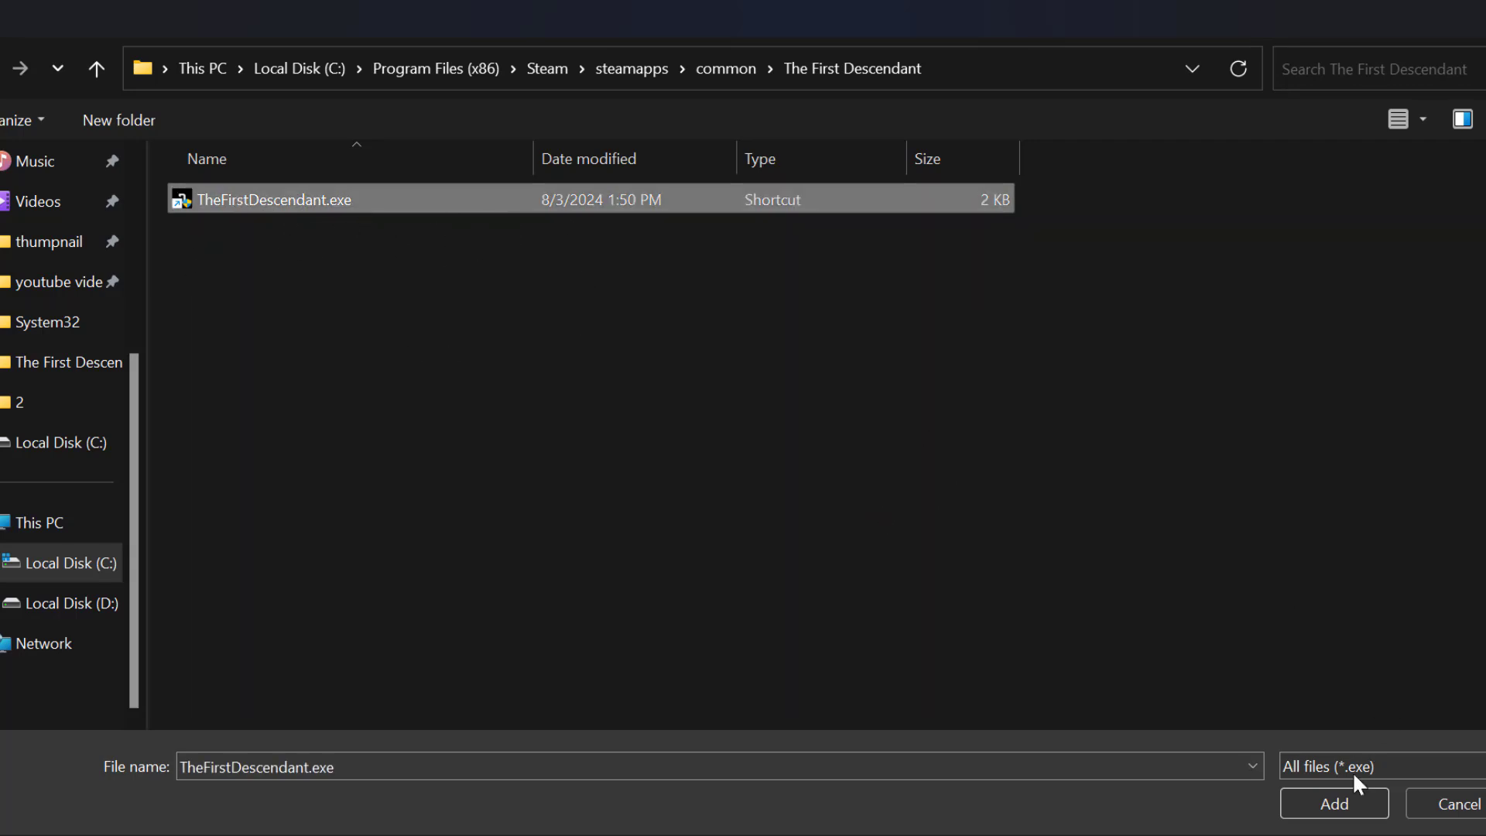
pyautogui.click(1339, 802)
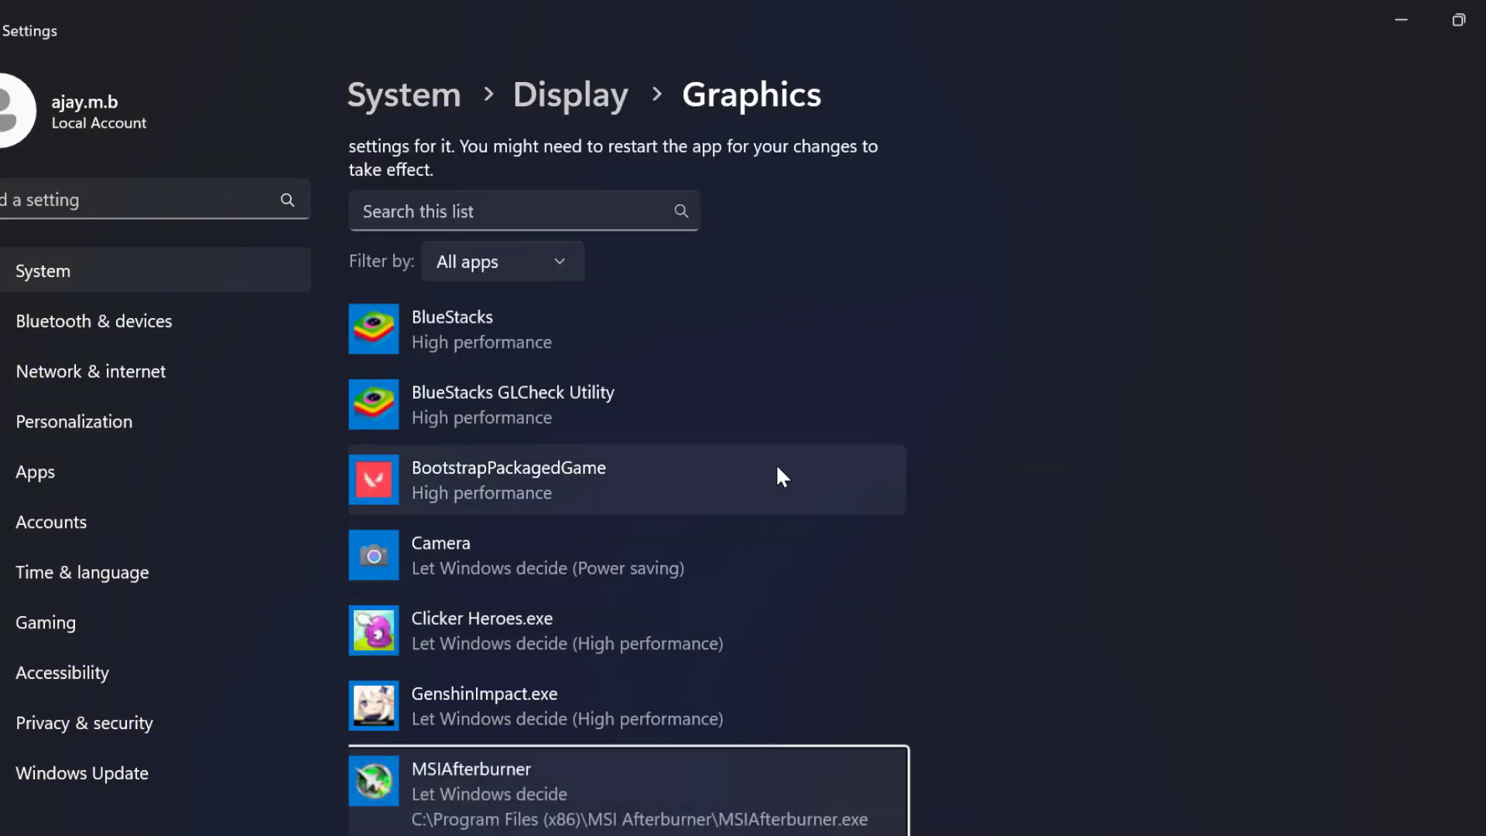
# Set the MSIAfterburner entry's graphics preference to High performance, save it, and close the Settings window
pyautogui.scroll(-6, 775, 476)
pyautogui.scroll(2, 684, 419)
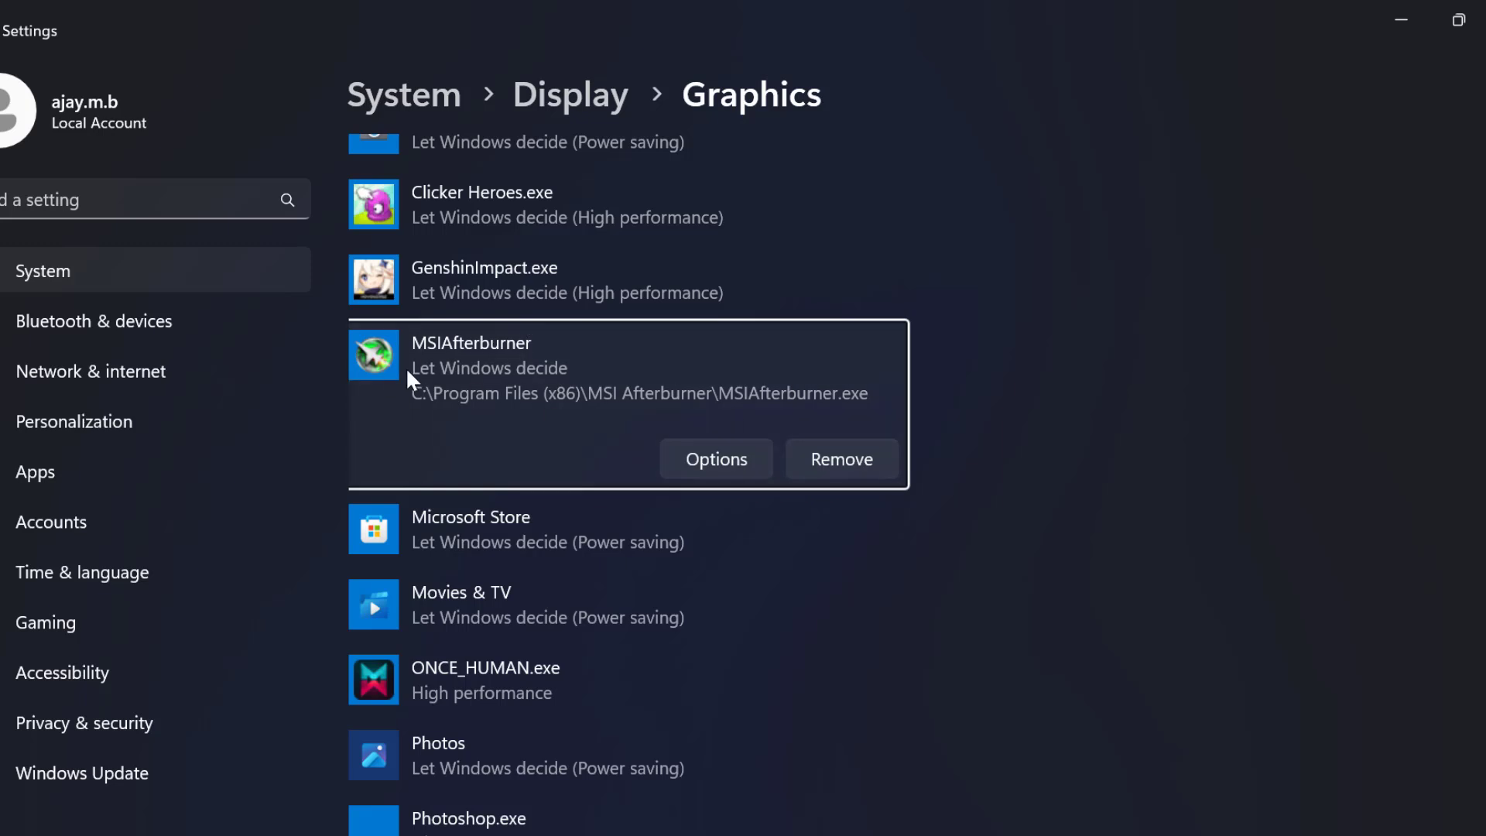
pyautogui.scroll(3, 464, 488)
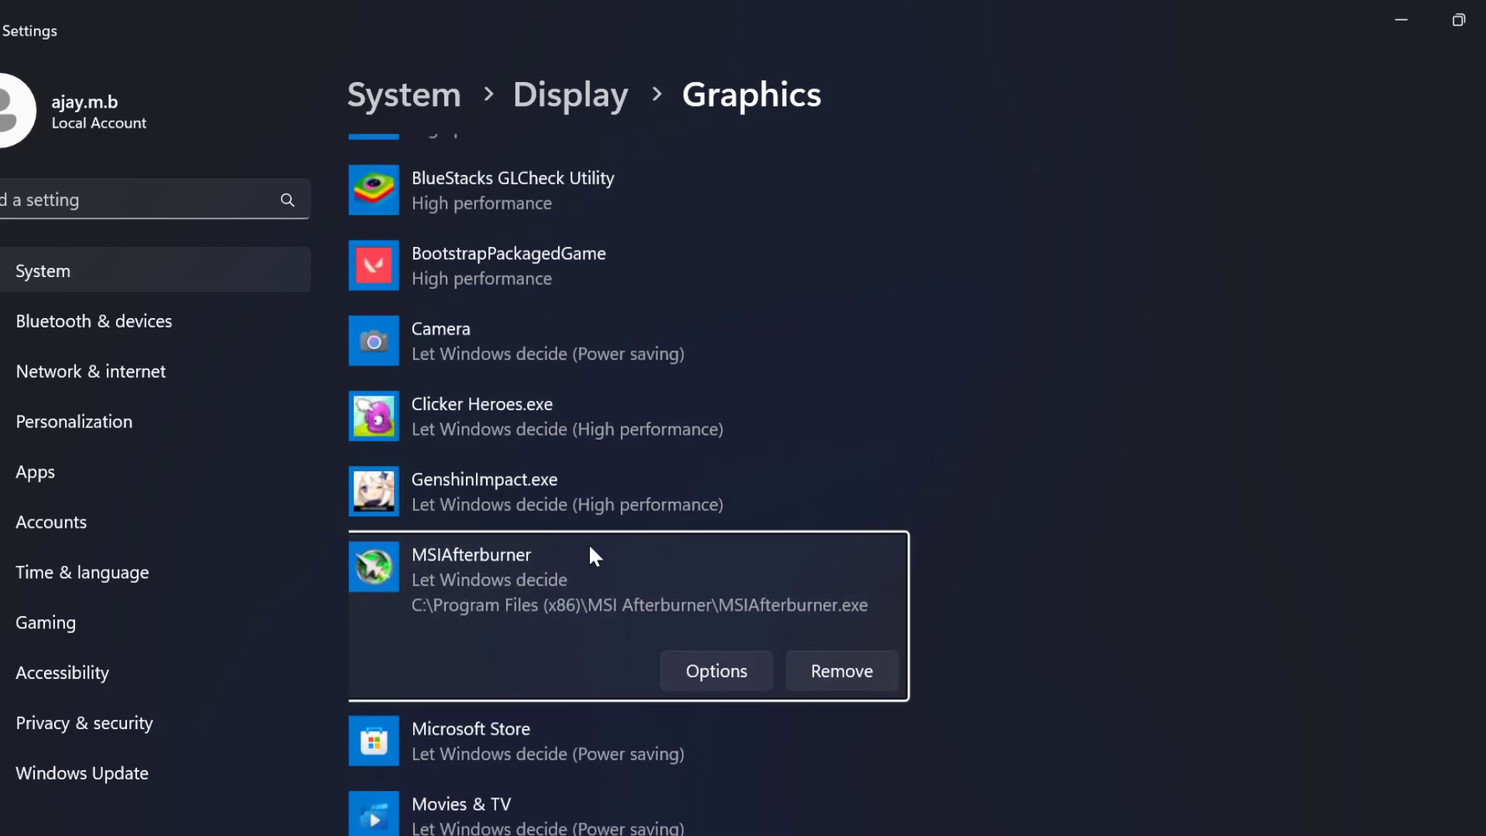
pyautogui.click(717, 671)
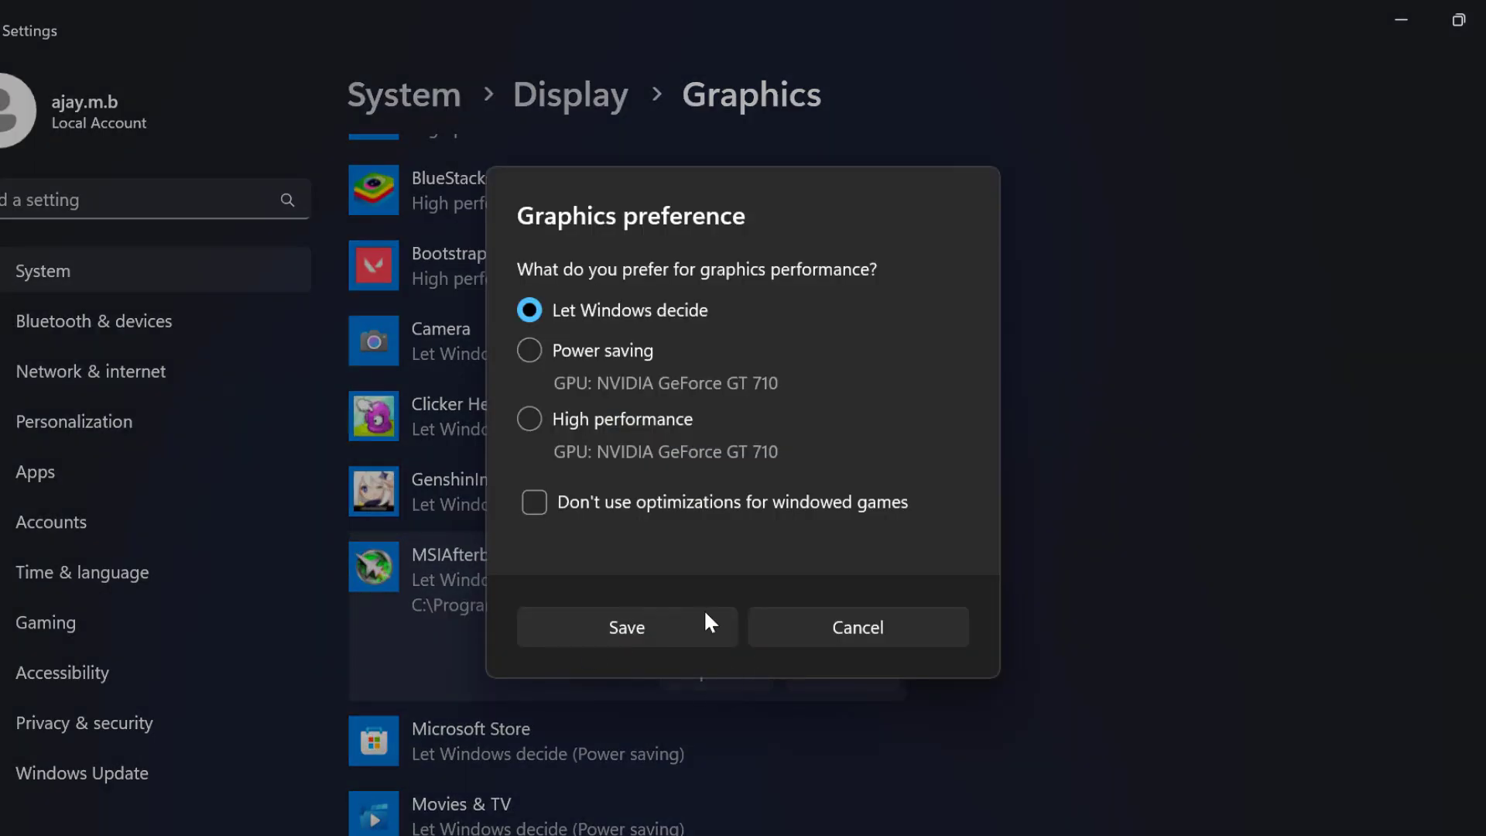
pyautogui.click(551, 425)
pyautogui.click(678, 633)
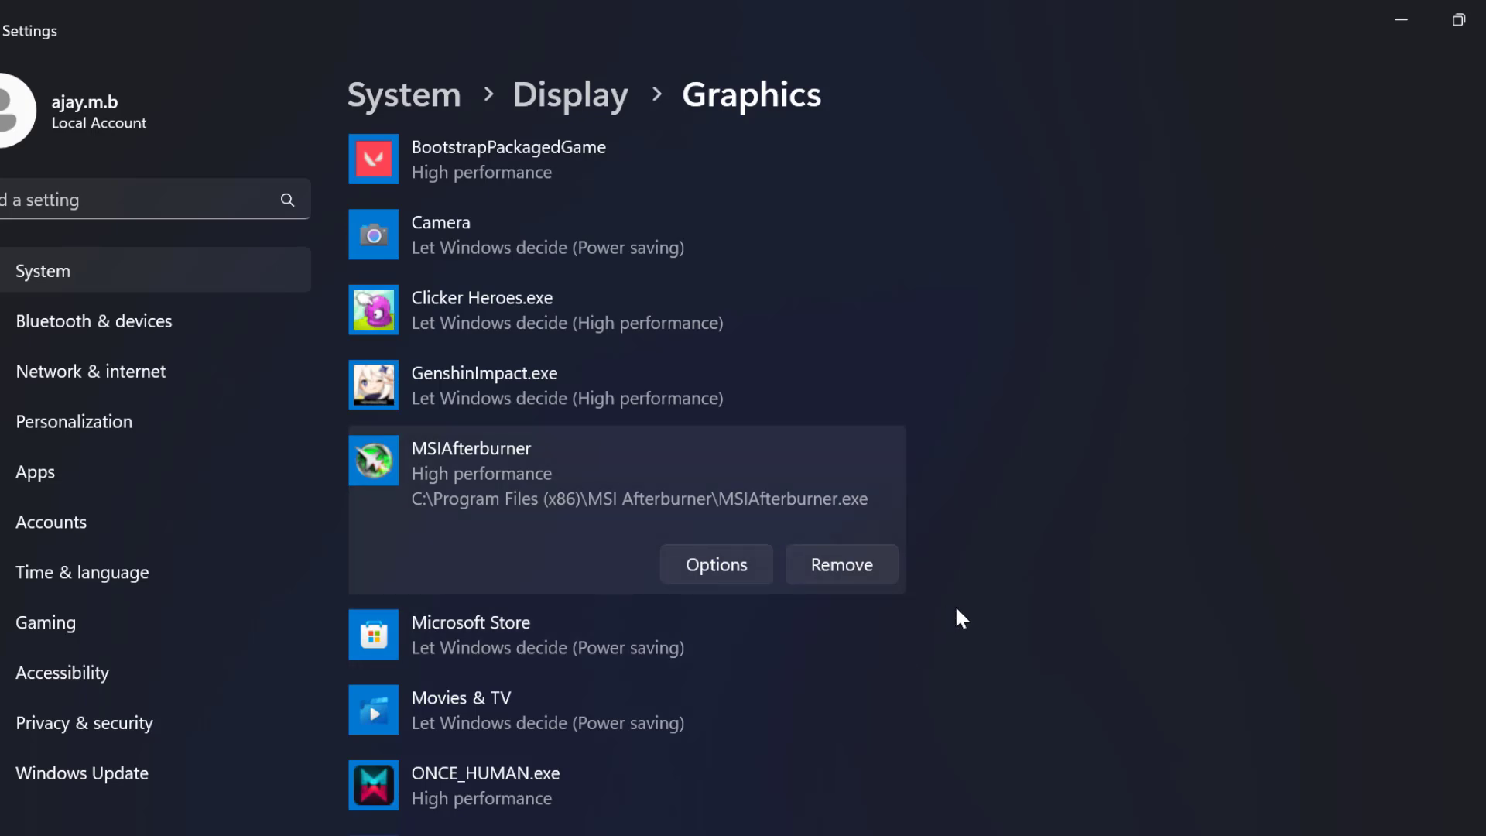
pyautogui.click(1449, 17)
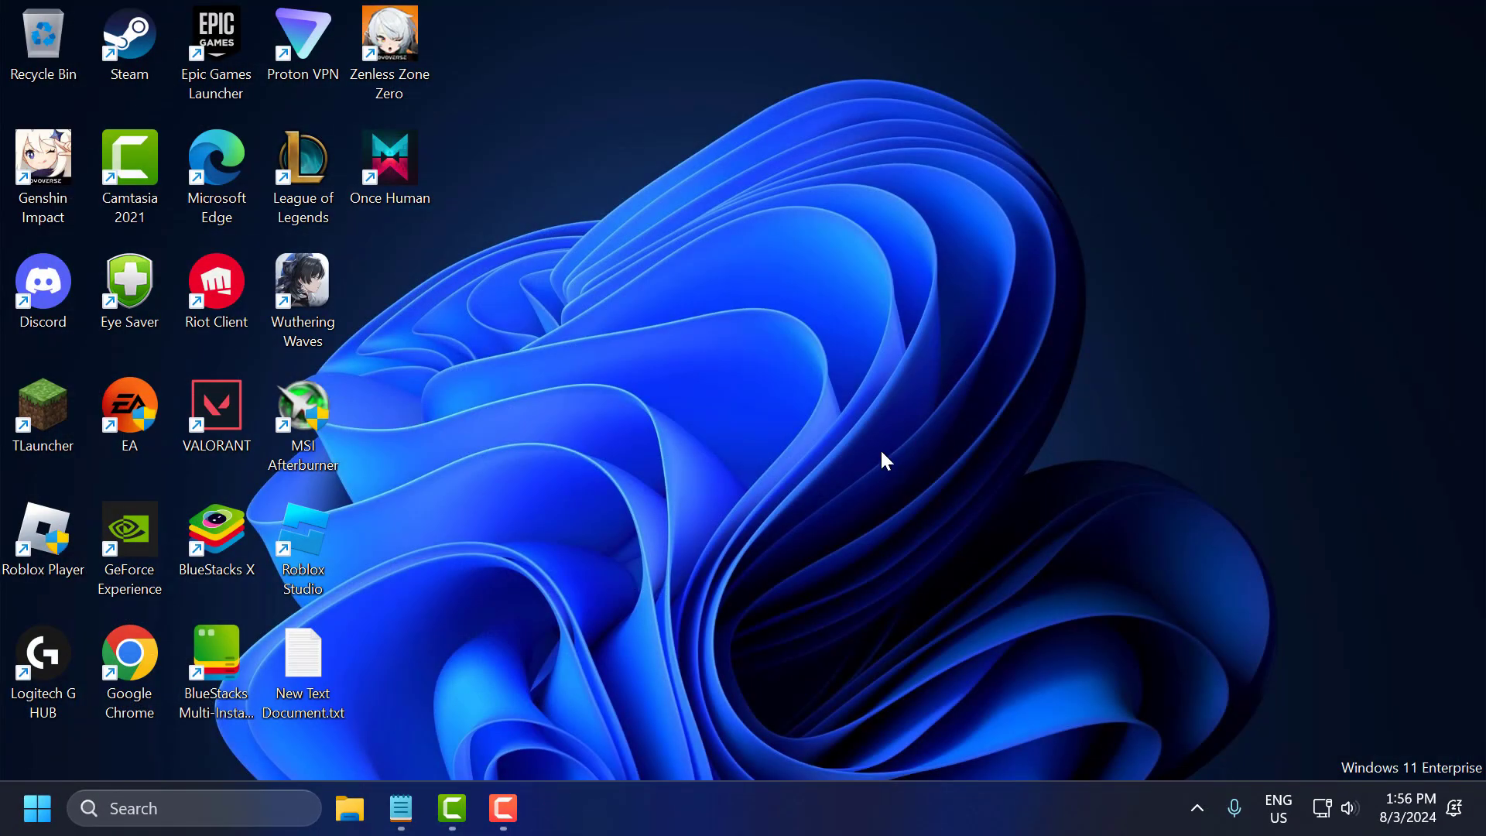